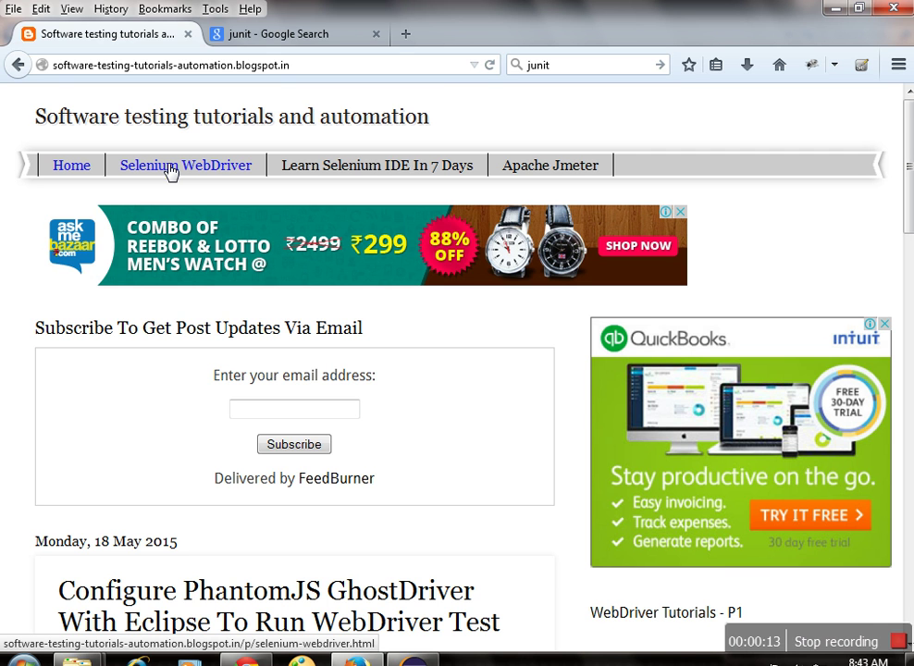
Open the Selenium WebDriver page of the blog and follow the link to Selenium WebDriver Tutorials Part 1.
{"action": "left_click", "coordinate": [171, 168]}
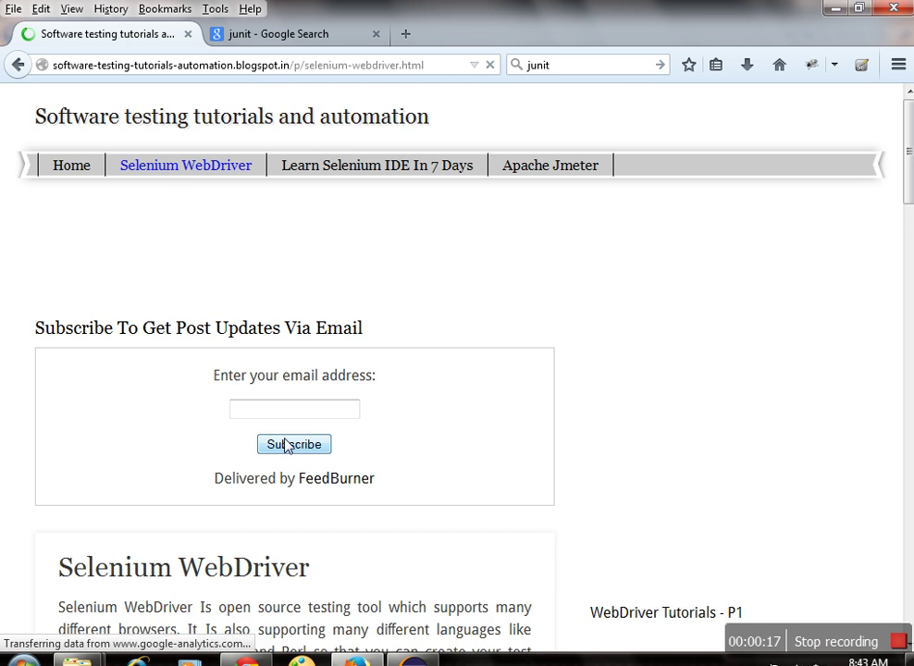
{"action": "scroll", "coordinate": [291, 442], "scroll_direction": "down", "scroll_amount": 5}
{"action": "scroll", "coordinate": [288, 454], "scroll_direction": "down", "scroll_amount": 5}
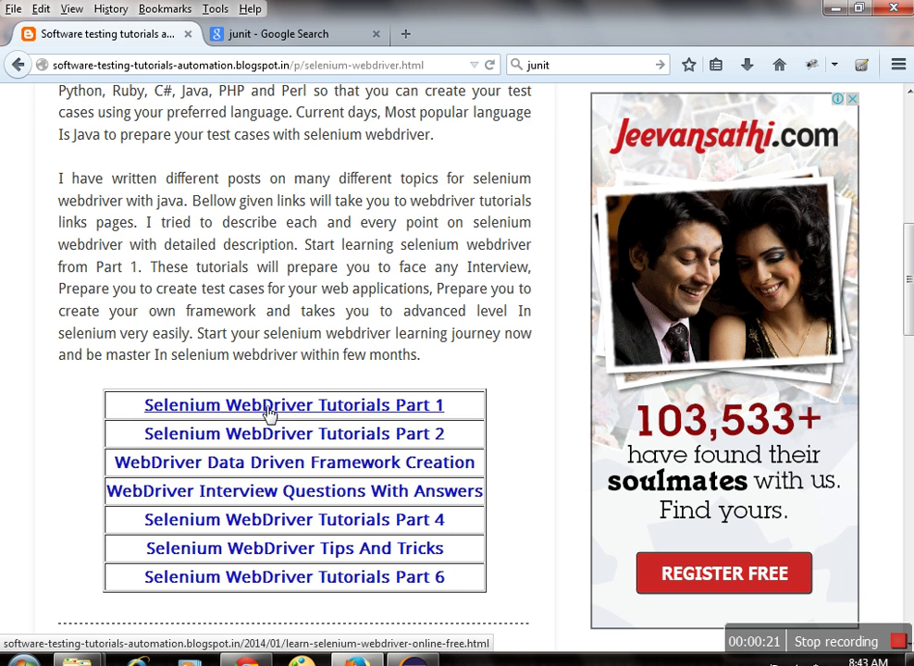
{"action": "left_click", "coordinate": [267, 413]}
Look through the Part 1 tutorial list and highlight the four links under WebDriver Installation And Configuration Tutorial.
{"action": "scroll", "coordinate": [266, 414], "scroll_direction": "down", "scroll_amount": 5}
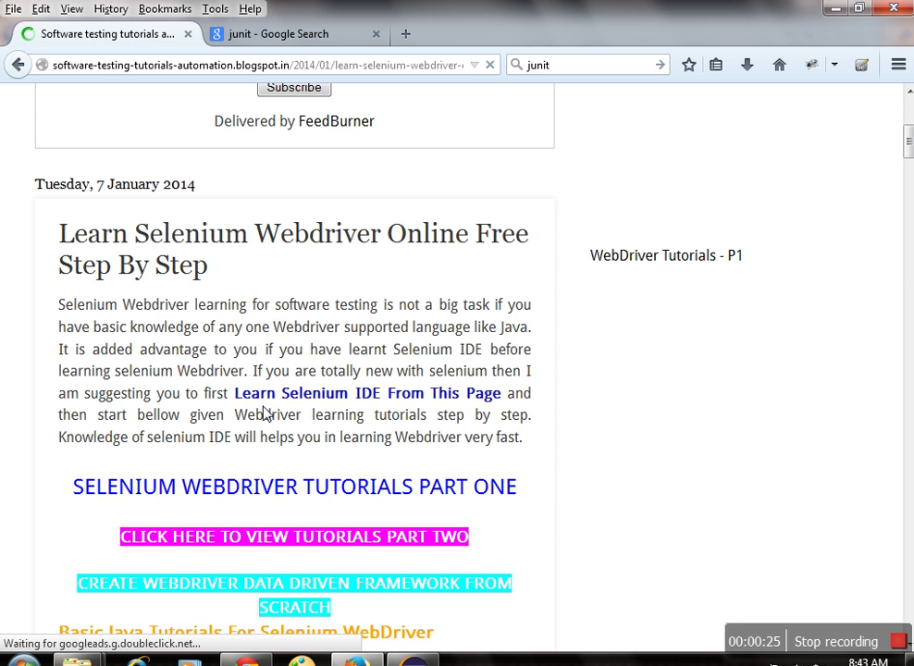
{"action": "scroll", "coordinate": [277, 416], "scroll_direction": "down", "scroll_amount": 10}
{"action": "scroll", "coordinate": [373, 436], "scroll_direction": "down", "scroll_amount": 2}
{"action": "left_click_drag", "start_coordinate": [408, 396], "coordinate": [50, 397]}
{"action": "left_click", "coordinate": [47, 399]}
{"action": "scroll", "coordinate": [43, 396], "scroll_direction": "up", "scroll_amount": 5}
{"action": "scroll", "coordinate": [188, 418], "scroll_direction": "down", "scroll_amount": 5}
{"action": "left_click_drag", "start_coordinate": [394, 397], "coordinate": [79, 320]}
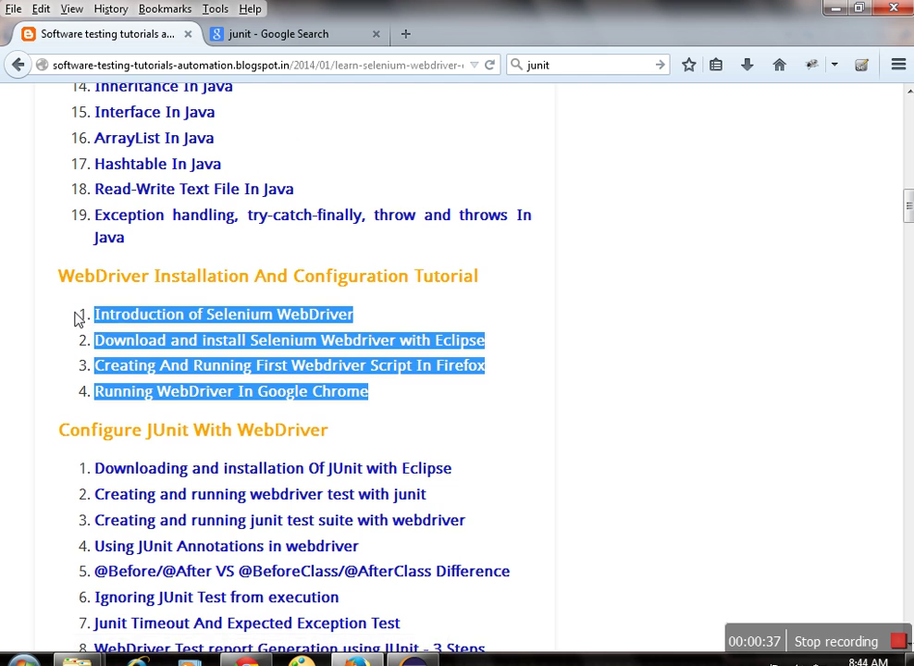
{"action": "left_click", "coordinate": [27, 343]}
Go back to the Selenium WebDriver page and reopen the Tutorials Part 1 list from its link table.
{"action": "scroll", "coordinate": [29, 362], "scroll_direction": "up", "scroll_amount": 15}
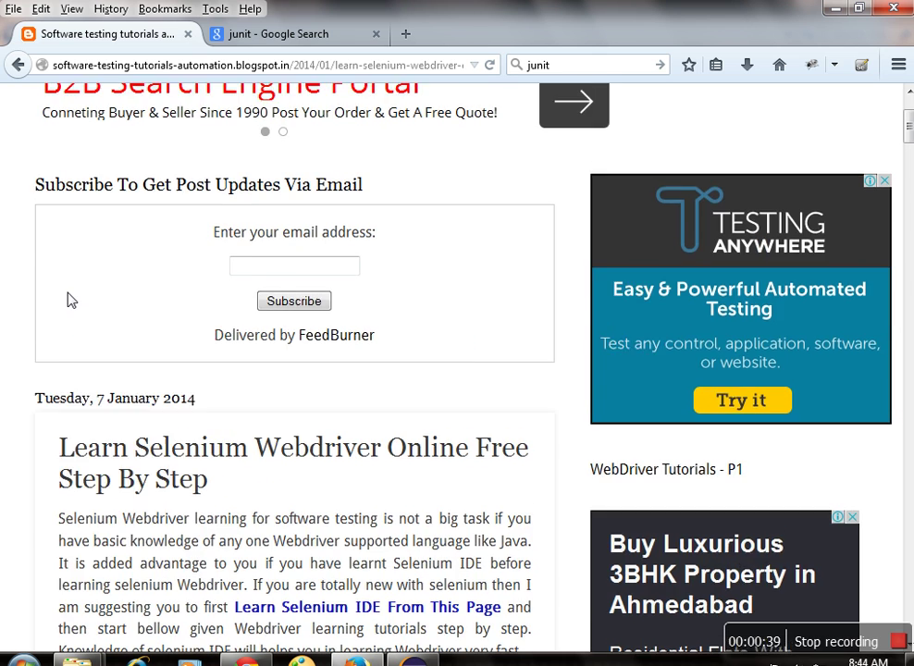
{"action": "scroll", "coordinate": [66, 299], "scroll_direction": "up", "scroll_amount": 3}
{"action": "left_click", "coordinate": [187, 172]}
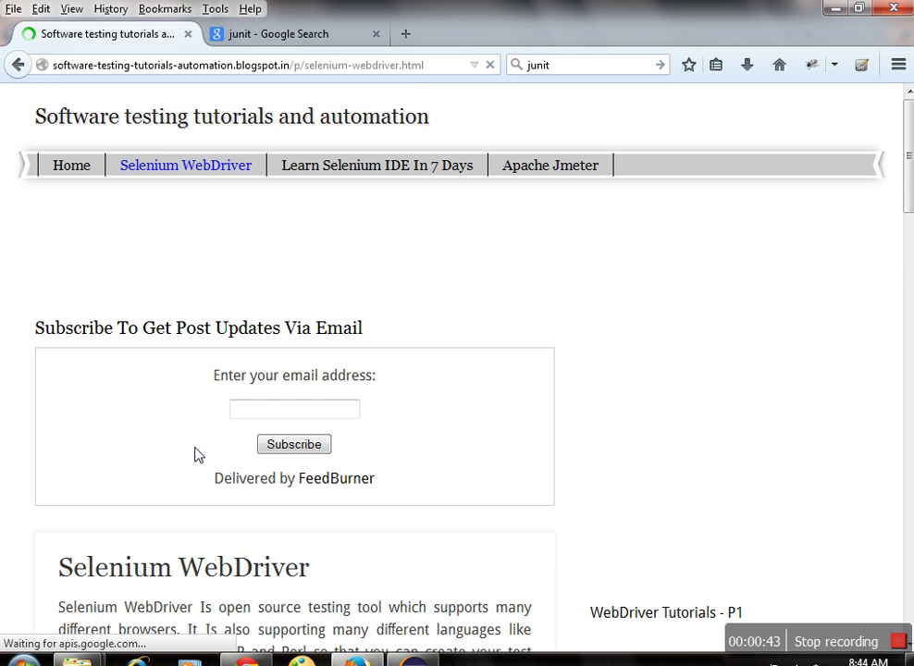
{"action": "scroll", "coordinate": [194, 454], "scroll_direction": "down", "scroll_amount": 13}
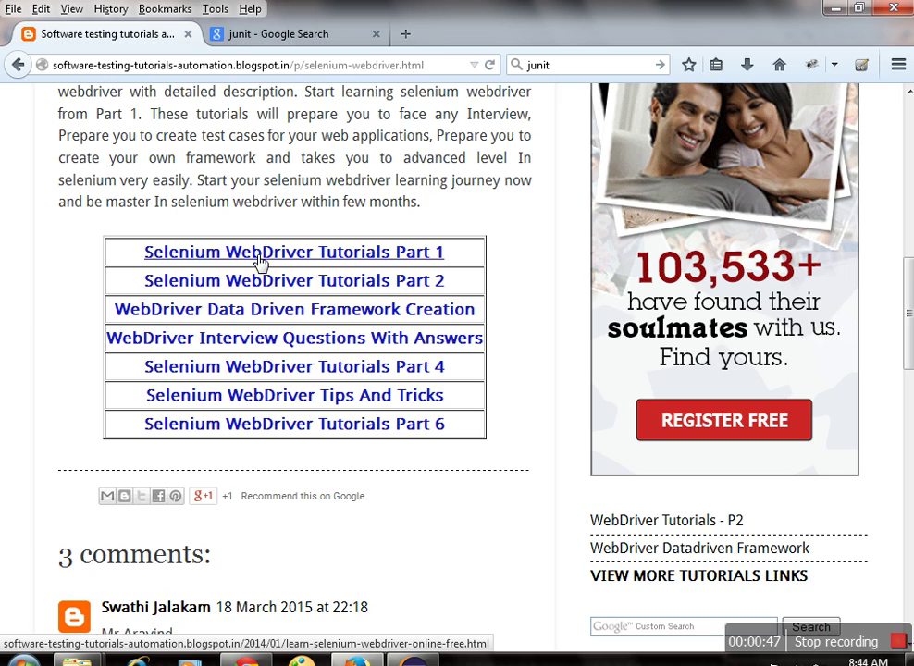
{"action": "left_click", "coordinate": [260, 263]}
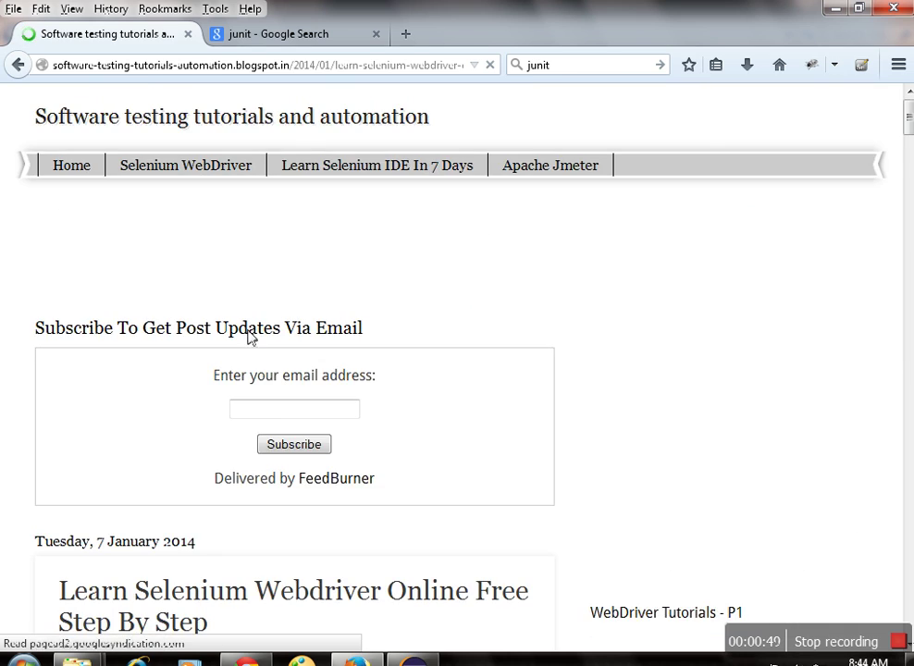
Find the WebDriver Installation And Configuration Tutorial section in the list and highlight its heading.
{"action": "scroll", "coordinate": [242, 444], "scroll_direction": "down", "scroll_amount": 9}
{"action": "scroll", "coordinate": [282, 463], "scroll_direction": "down", "scroll_amount": 11}
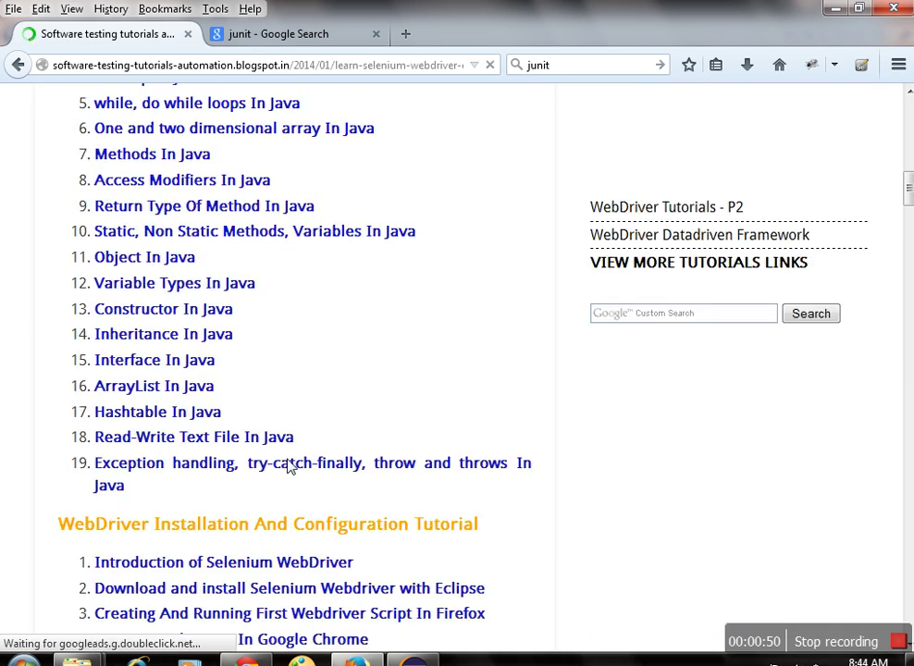
{"action": "scroll", "coordinate": [290, 466], "scroll_direction": "down", "scroll_amount": 4}
{"action": "left_click_drag", "start_coordinate": [373, 453], "coordinate": [286, 328]}
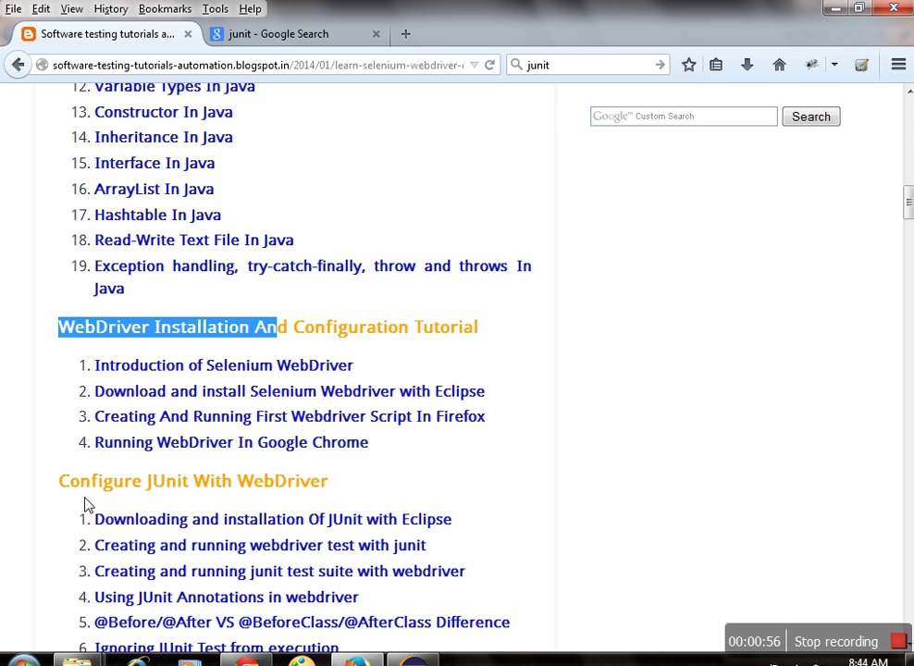
{"action": "scroll", "coordinate": [61, 503], "scroll_direction": "down", "scroll_amount": 2}
{"action": "left_click", "coordinate": [75, 236]}
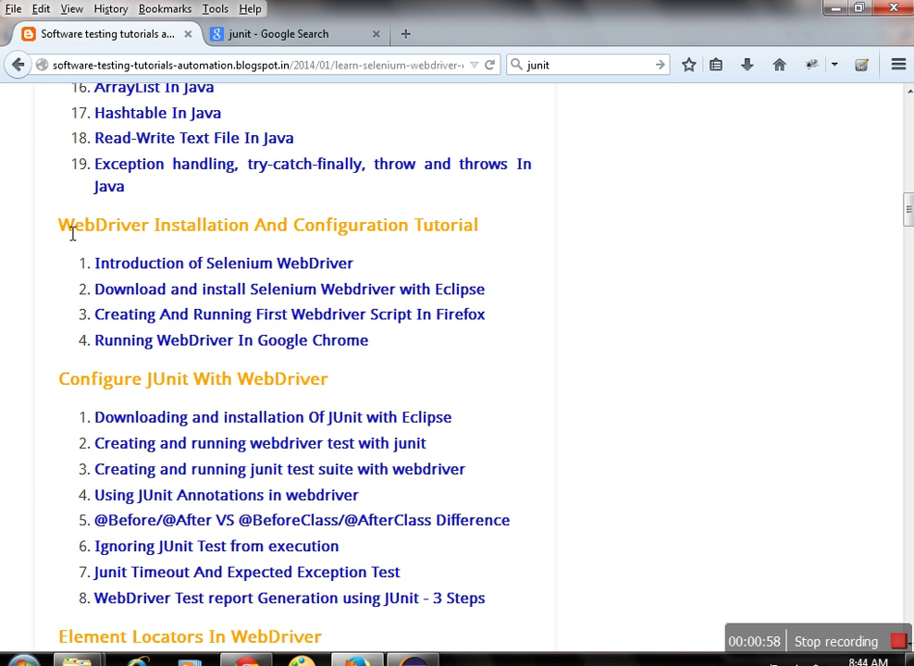
{"action": "left_click_drag", "start_coordinate": [69, 230], "coordinate": [480, 229]}
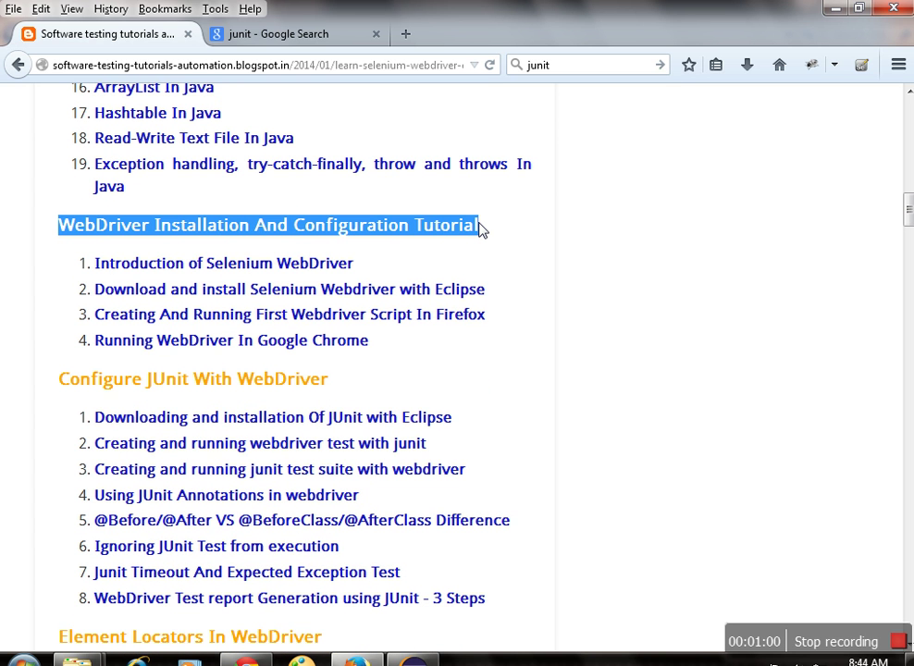
{"action": "left_click", "coordinate": [483, 229]}
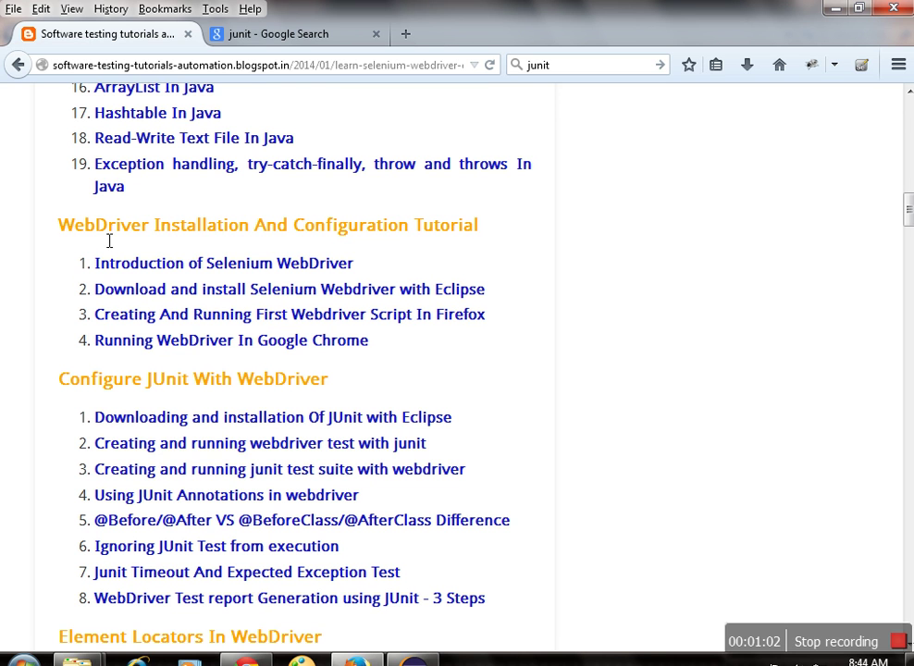
{"action": "left_click_drag", "start_coordinate": [63, 230], "coordinate": [269, 235]}
{"action": "left_click", "coordinate": [268, 235]}
Highlight the Configure JUnit With WebDriver heading, including the word WebDriver on its own.
{"action": "left_click_drag", "start_coordinate": [14, 389], "coordinate": [353, 389]}
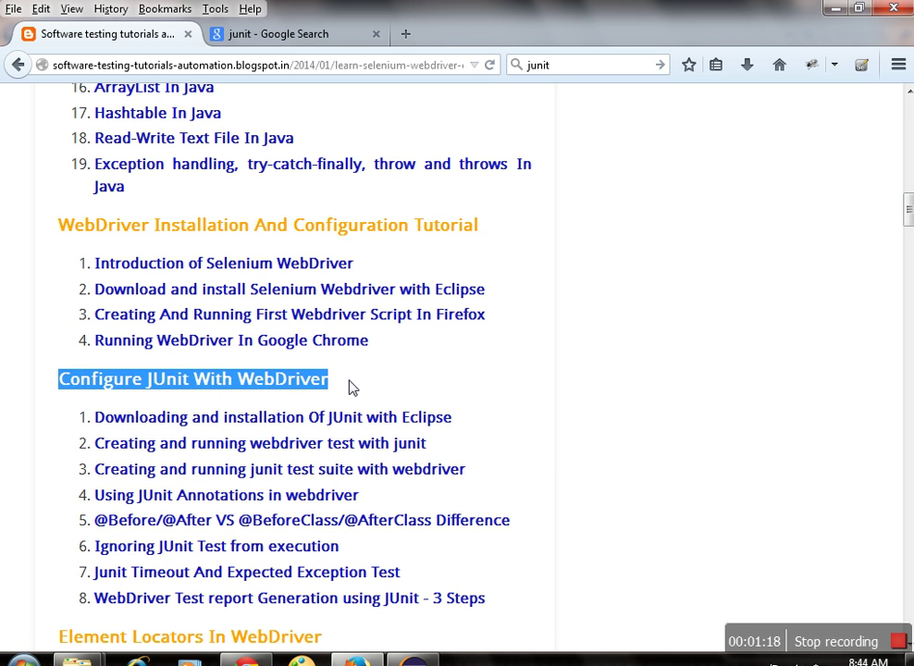
{"action": "left_click", "coordinate": [352, 389]}
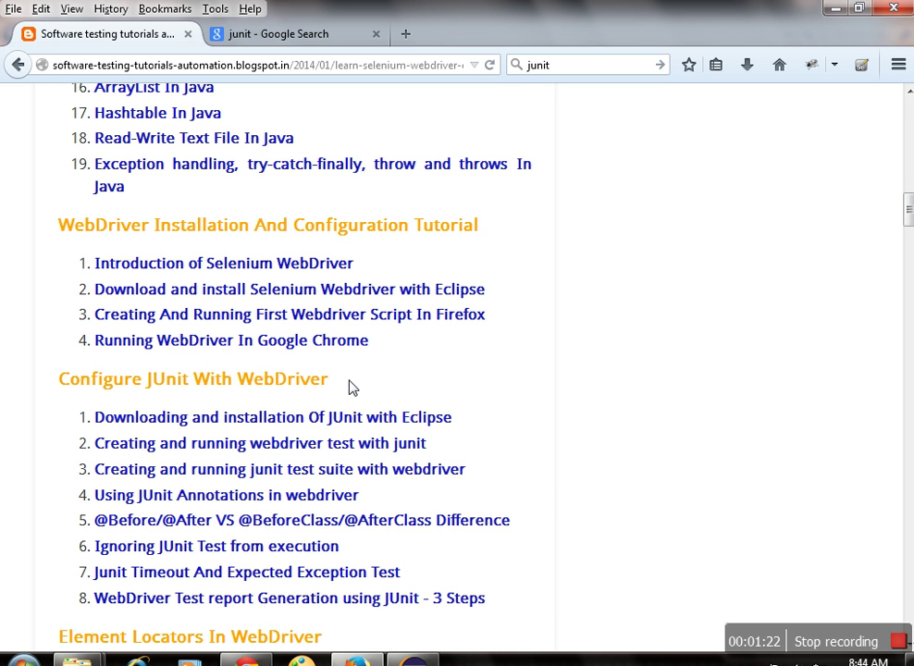
{"action": "left_click_drag", "start_coordinate": [338, 387], "coordinate": [249, 385]}
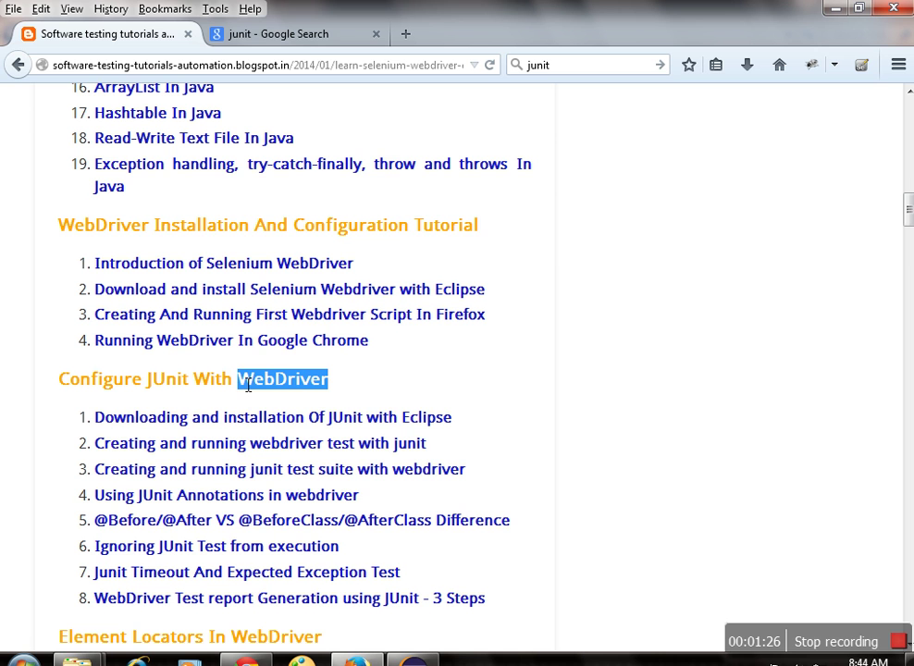
Switch to the junit Google results and read the definition, highlighting the unit testing framework and Java programming language phrases.
{"action": "left_click", "coordinate": [304, 34]}
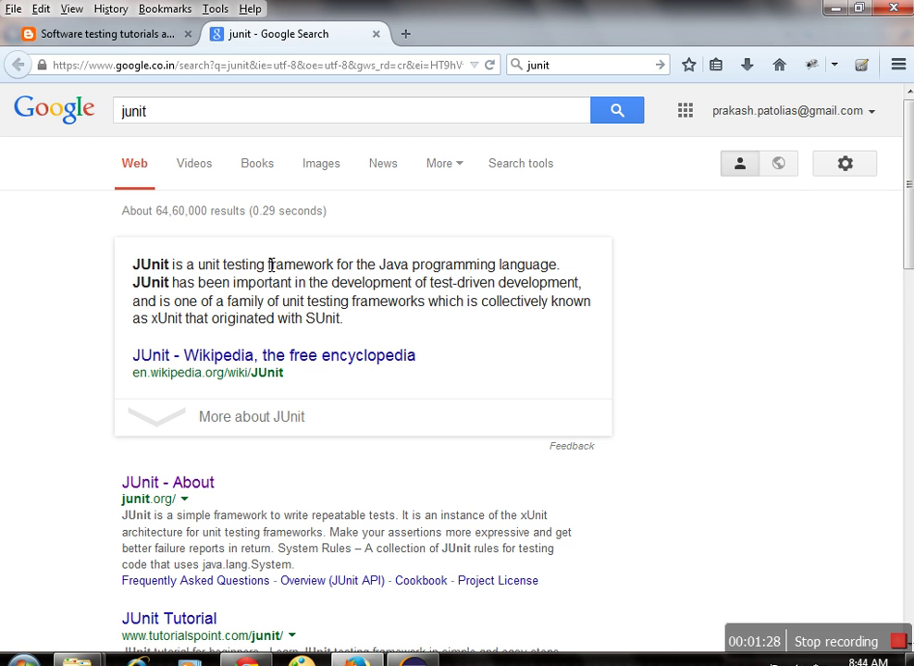
{"action": "left_click_drag", "start_coordinate": [197, 267], "coordinate": [374, 265]}
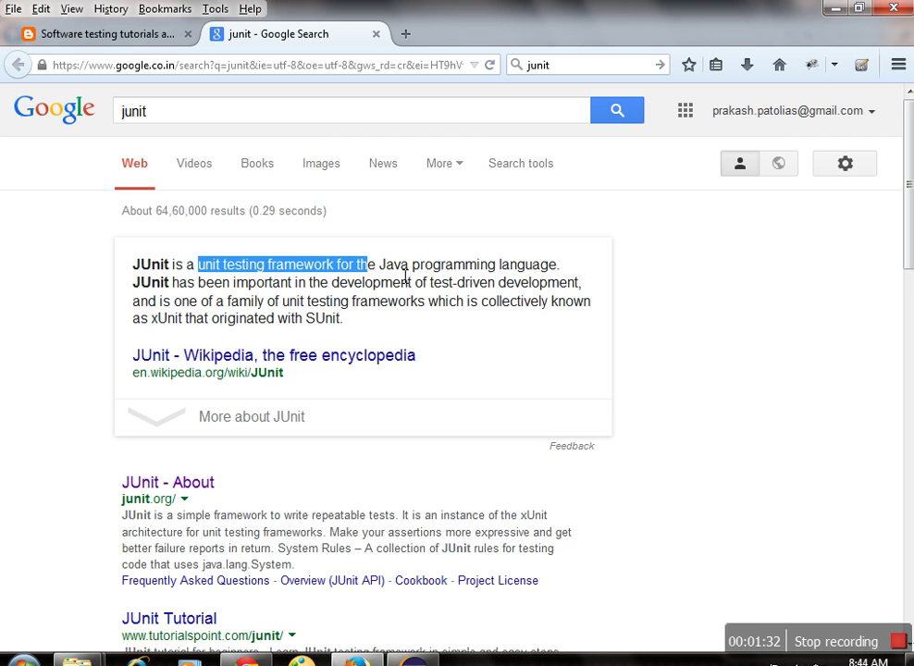
{"action": "left_click", "coordinate": [398, 275]}
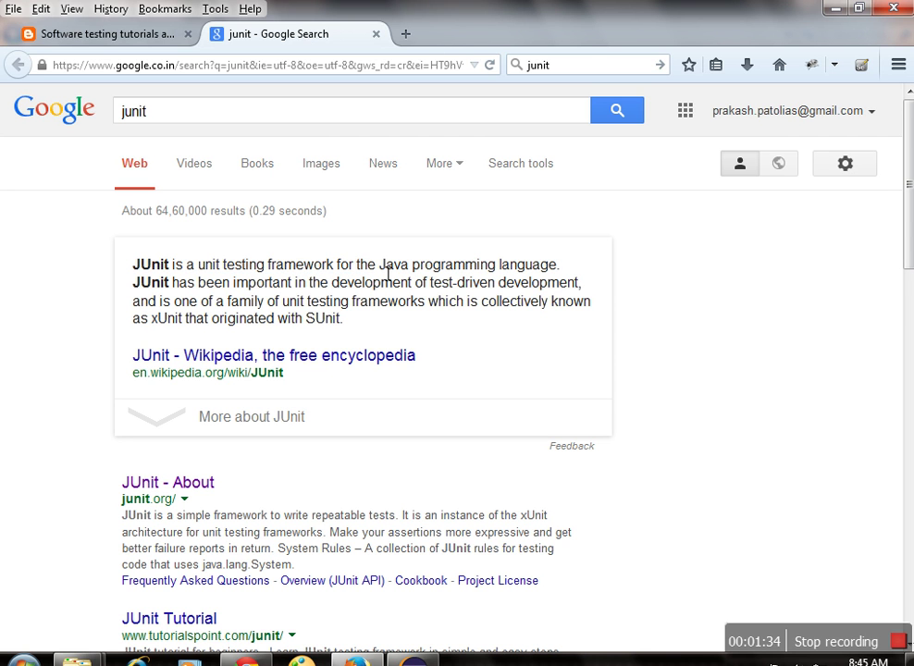
{"action": "left_click_drag", "start_coordinate": [379, 265], "coordinate": [554, 267]}
{"action": "left_click", "coordinate": [513, 297]}
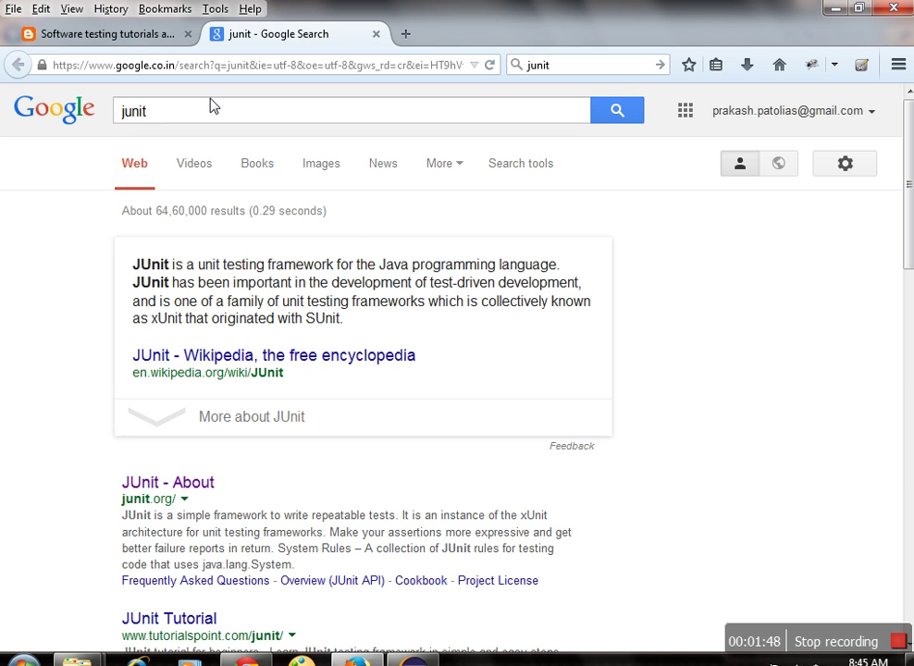
Return to the tutorial list page and examine the Configure JUnit With WebDriver section, highlighting its heading.
{"action": "left_click", "coordinate": [159, 37]}
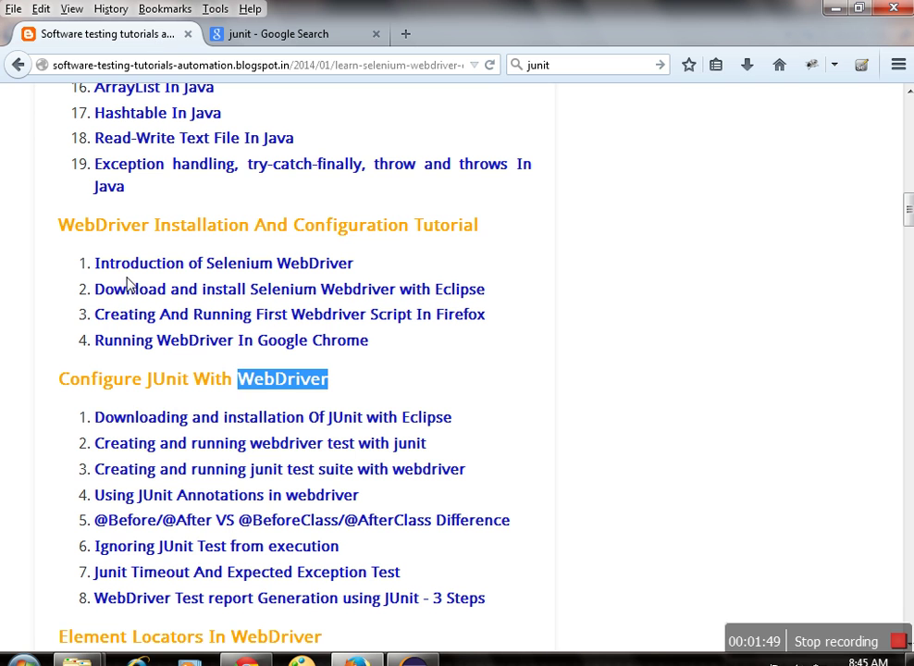
{"action": "left_click", "coordinate": [154, 389]}
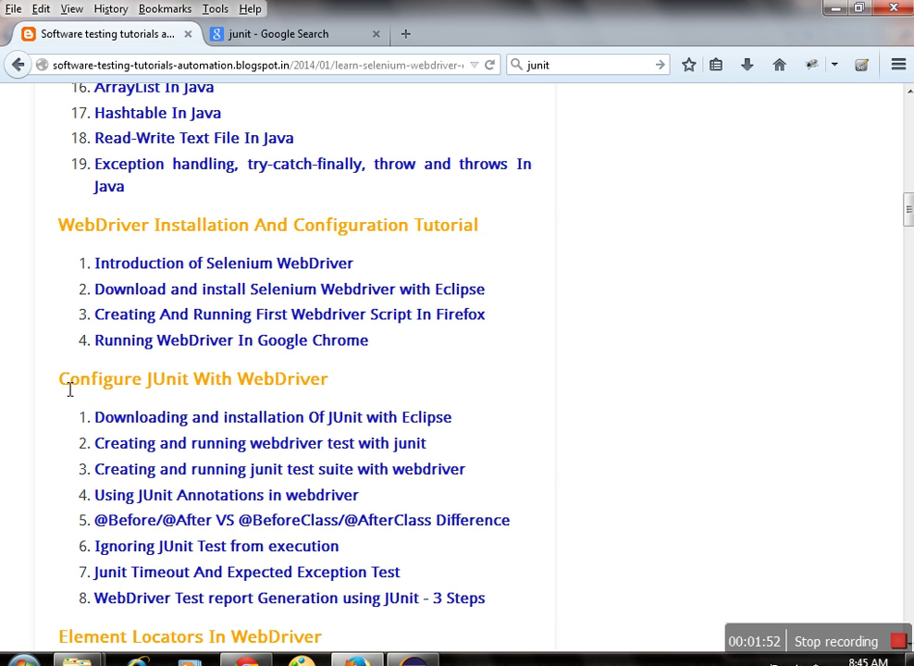
{"action": "left_click_drag", "start_coordinate": [70, 389], "coordinate": [332, 388]}
{"action": "left_click", "coordinate": [343, 386]}
{"action": "left_click_drag", "start_coordinate": [27, 384], "coordinate": [332, 379]}
{"action": "left_click", "coordinate": [338, 386]}
{"action": "left_click", "coordinate": [71, 392]}
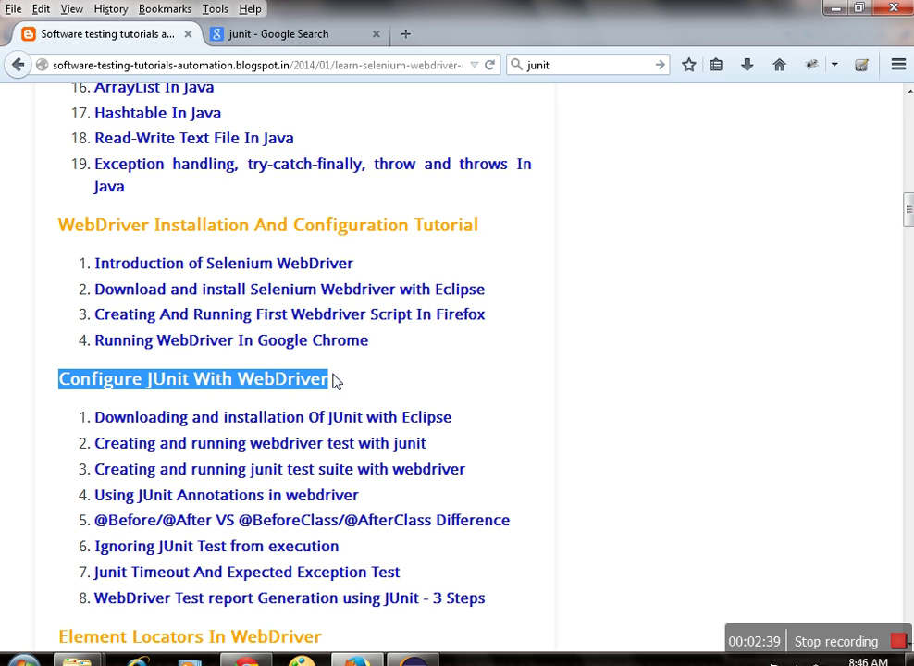
{"action": "left_click", "coordinate": [338, 388]}
{"action": "left_click_drag", "start_coordinate": [14, 389], "coordinate": [333, 382]}
{"action": "left_click", "coordinate": [337, 381]}
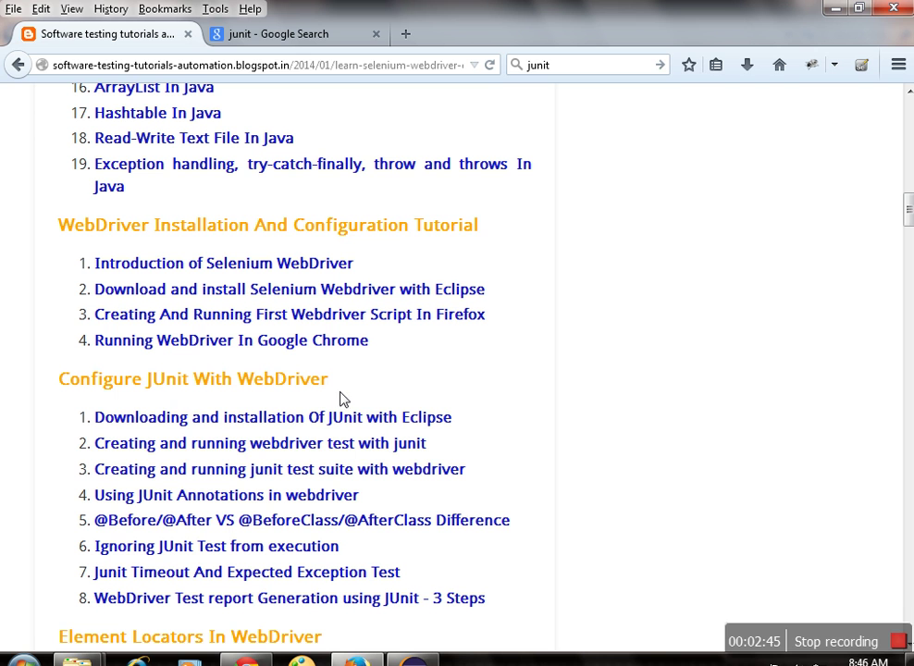
{"action": "mouse_move", "coordinate": [339, 384]}
{"action": "left_mouse_down"}
{"action": "mouse_move", "coordinate": [112, 381]}
{"action": "mouse_move", "coordinate": [73, 389]}
{"action": "mouse_move", "coordinate": [332, 382]}
{"action": "left_mouse_up"}
{"action": "left_click", "coordinate": [73, 389]}
{"action": "left_click", "coordinate": [330, 385]}
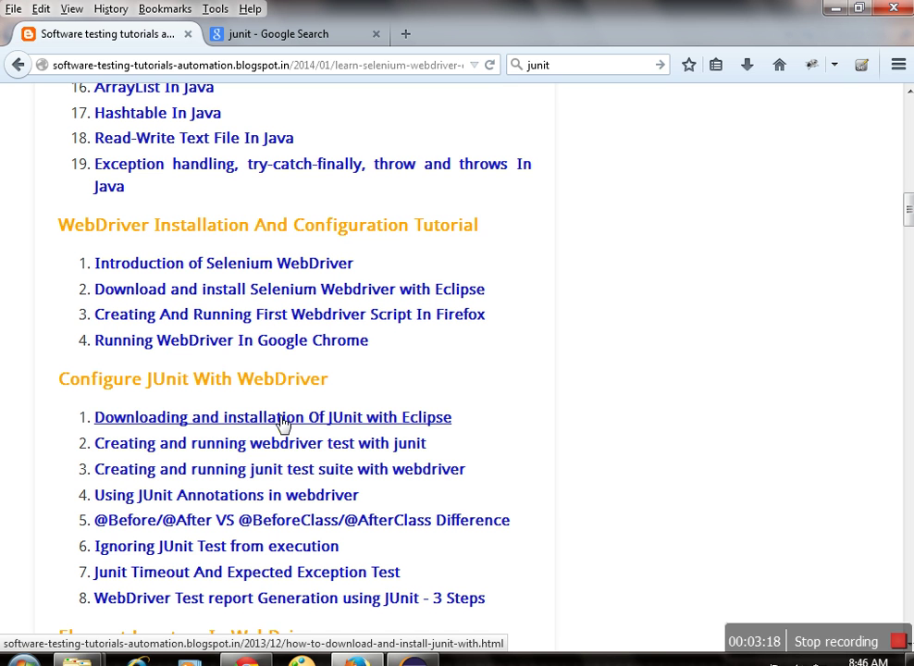
Open the "Downloading and installation Of JUnit with Eclipse" post in a new tab and read its introduction.
{"action": "right_click", "coordinate": [221, 425]}
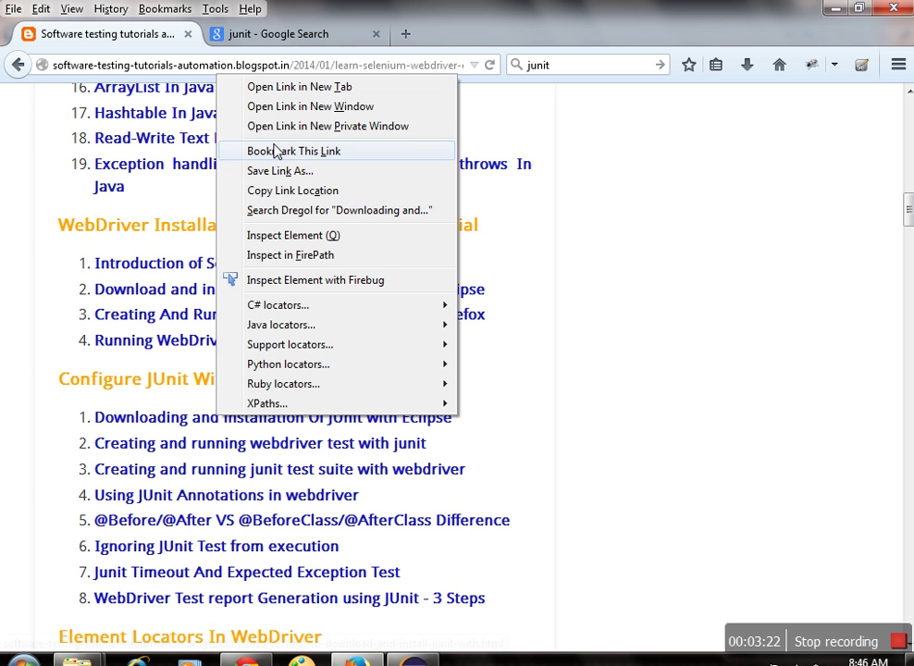
{"action": "left_click", "coordinate": [288, 88]}
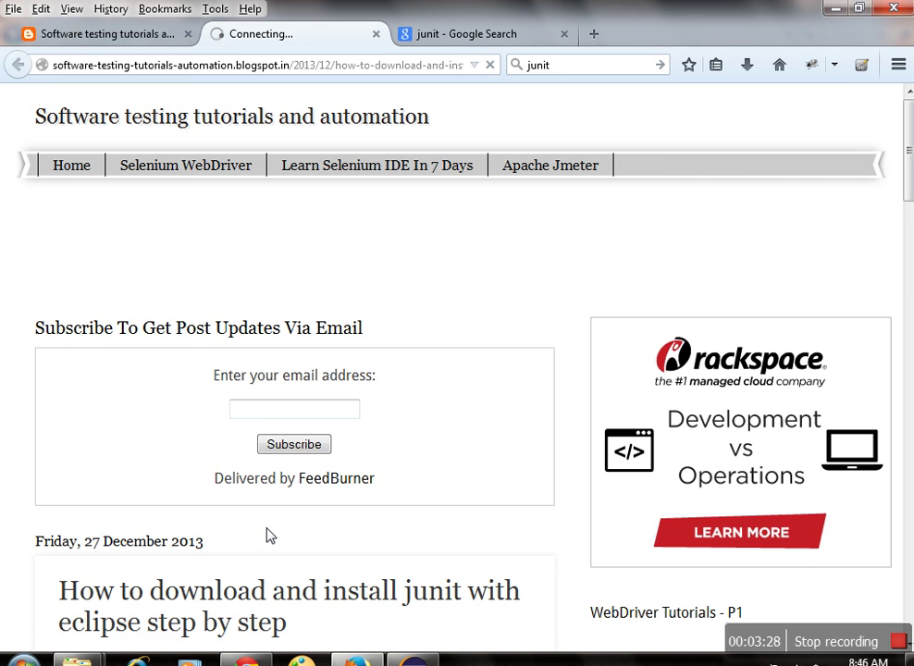
{"action": "scroll", "coordinate": [271, 535], "scroll_direction": "down", "scroll_amount": 4}
{"action": "scroll", "coordinate": [271, 534], "scroll_direction": "down", "scroll_amount": 4}
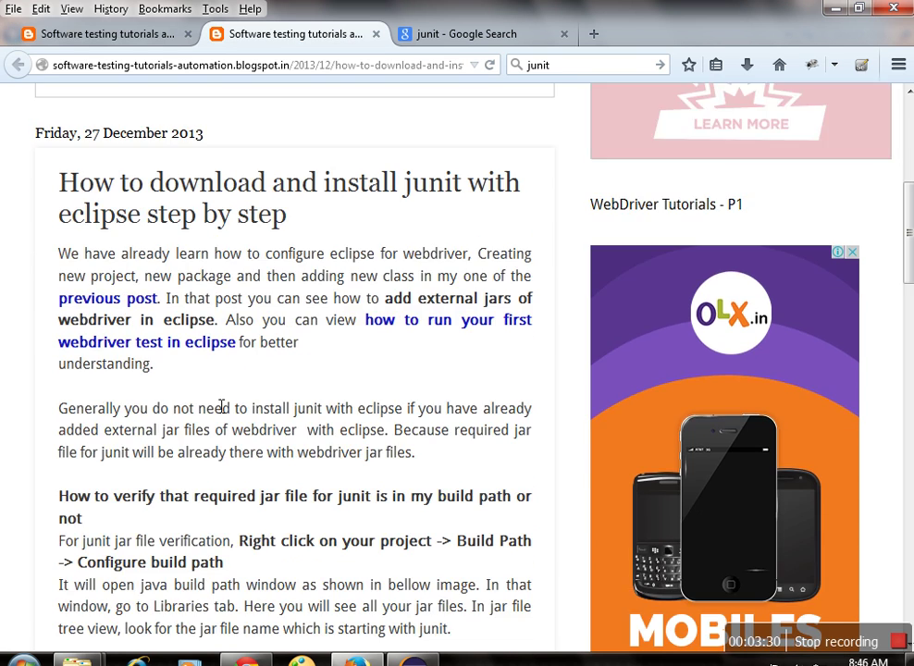
{"action": "left_click_drag", "start_coordinate": [68, 185], "coordinate": [388, 520]}
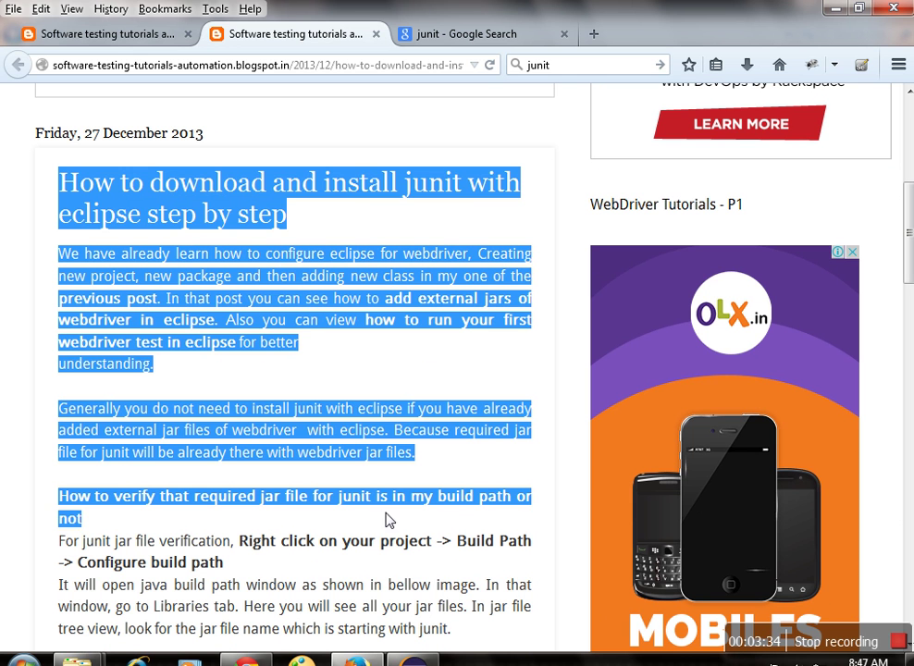
{"action": "left_click", "coordinate": [351, 567]}
Enlarge the Java build path window image in the post's junit jar verification section.
{"action": "scroll", "coordinate": [352, 568], "scroll_direction": "down", "scroll_amount": 5}
{"action": "scroll", "coordinate": [354, 570], "scroll_direction": "down", "scroll_amount": 3}
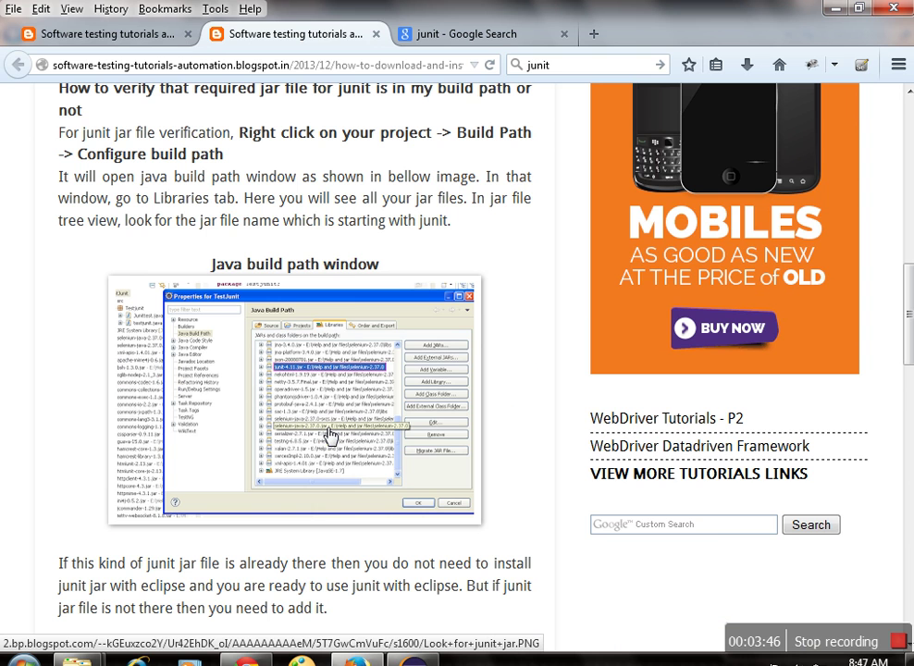
{"action": "left_click", "coordinate": [356, 383]}
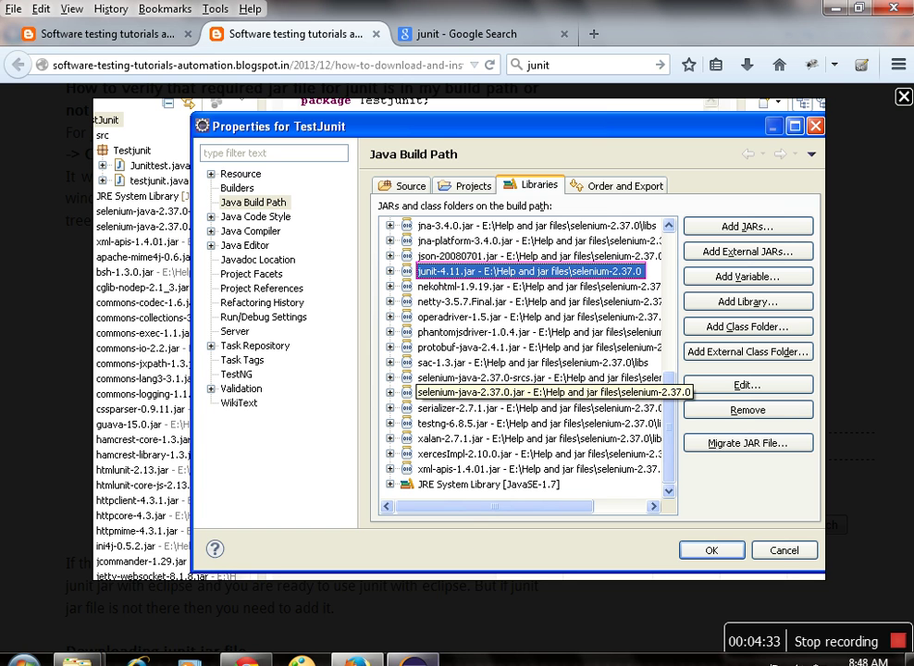
Switch to Eclipse, select junit-dep-4.11.jar among testproject's referenced libraries, and widen the Package Explorer.
{"action": "left_click", "coordinate": [412, 658]}
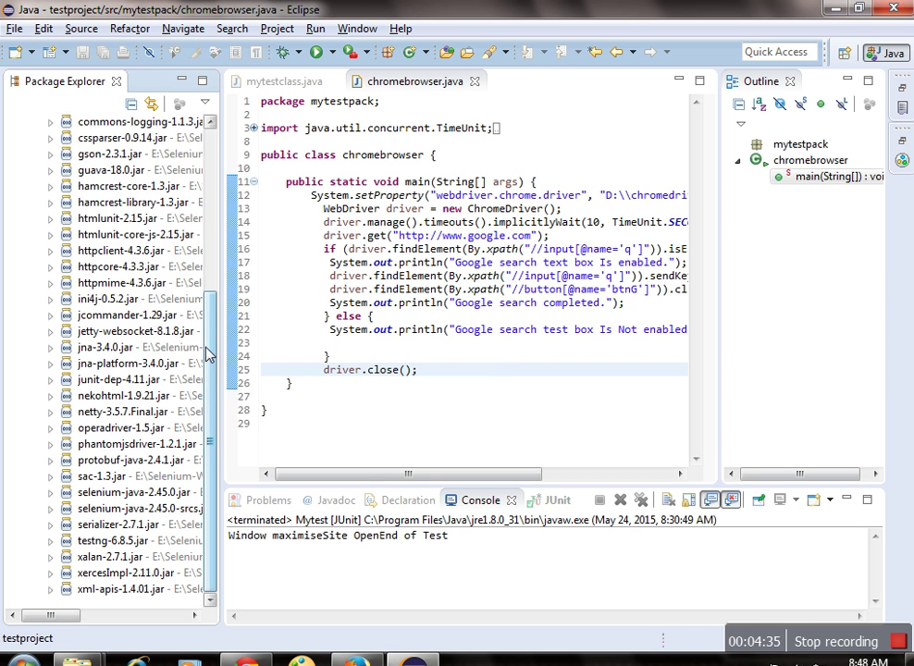
{"action": "left_click", "coordinate": [104, 383]}
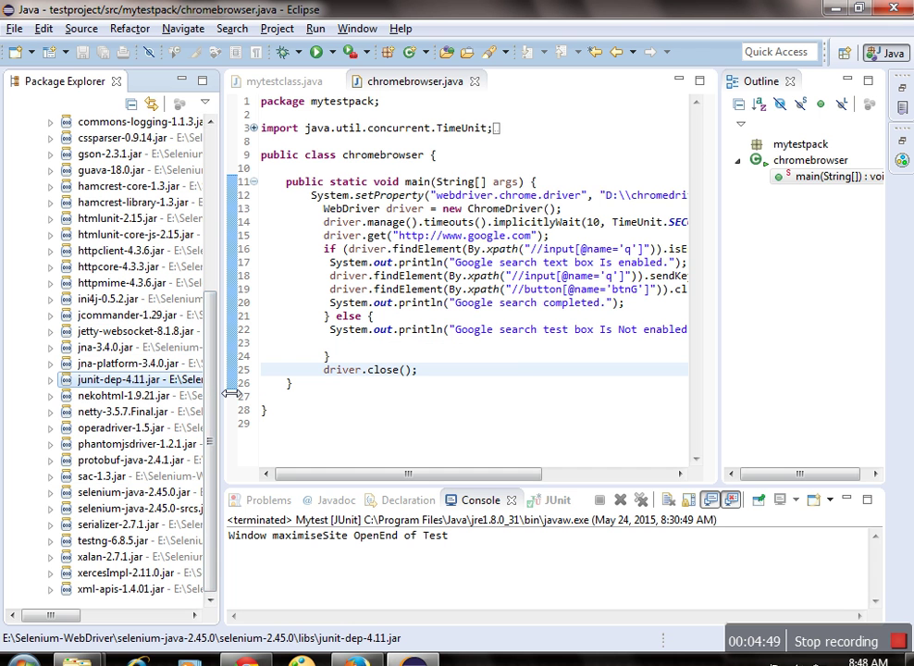
{"action": "left_click_drag", "start_coordinate": [231, 394], "coordinate": [303, 384]}
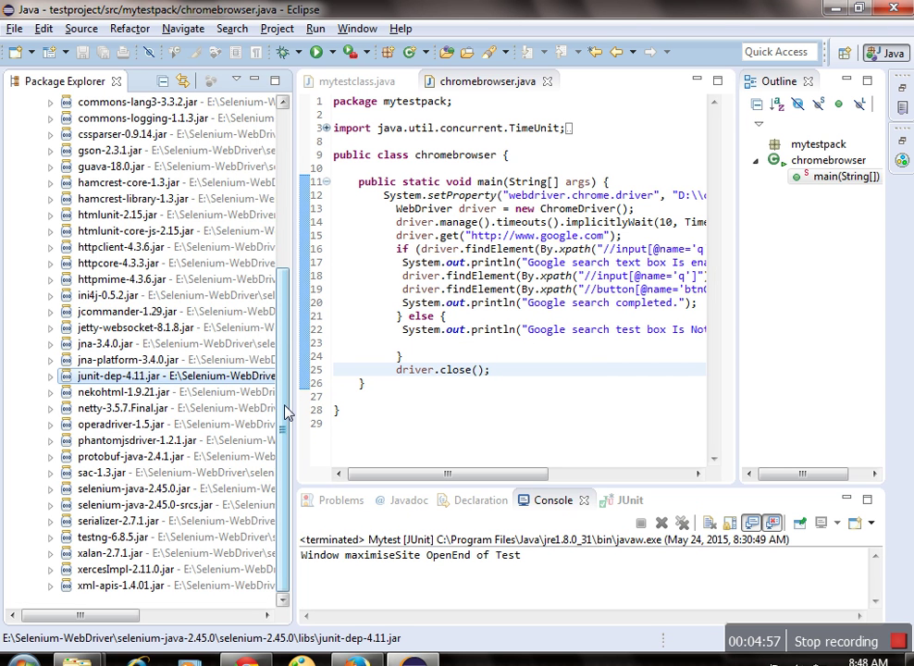
{"action": "left_click_drag", "start_coordinate": [288, 401], "coordinate": [301, 255]}
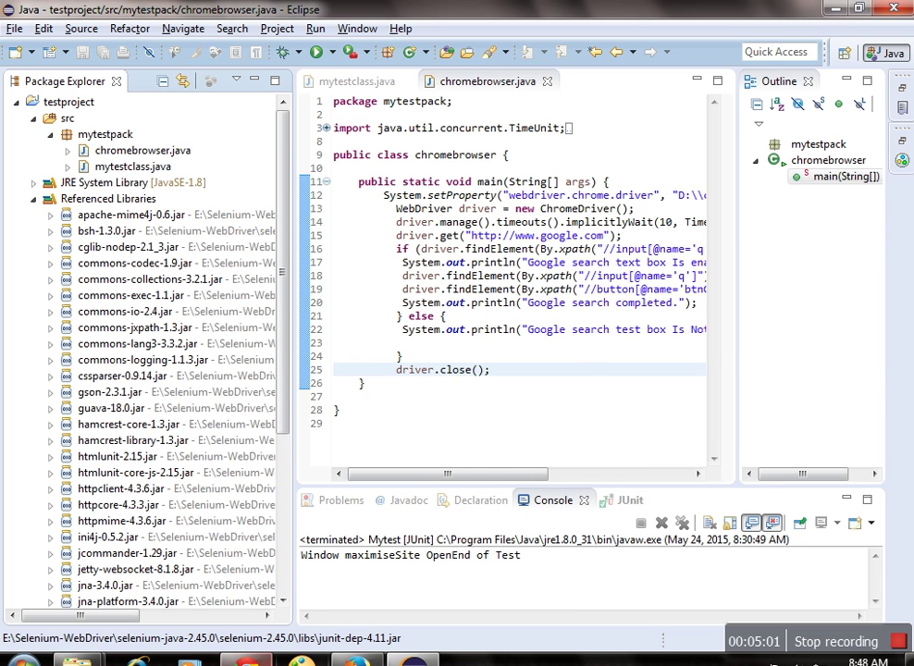
In Eclipse, open testproject's Java Build Path libraries, locate and select junit-dep-4.11.jar, and close the properties without changes.
{"action": "key", "text": "alt+Tab"}
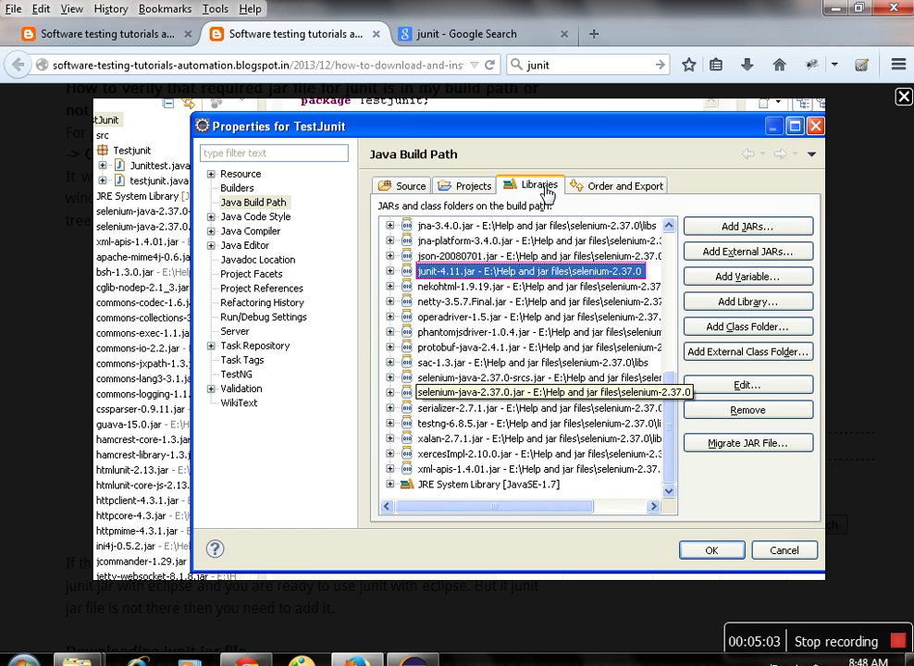
{"action": "left_click", "coordinate": [835, 9]}
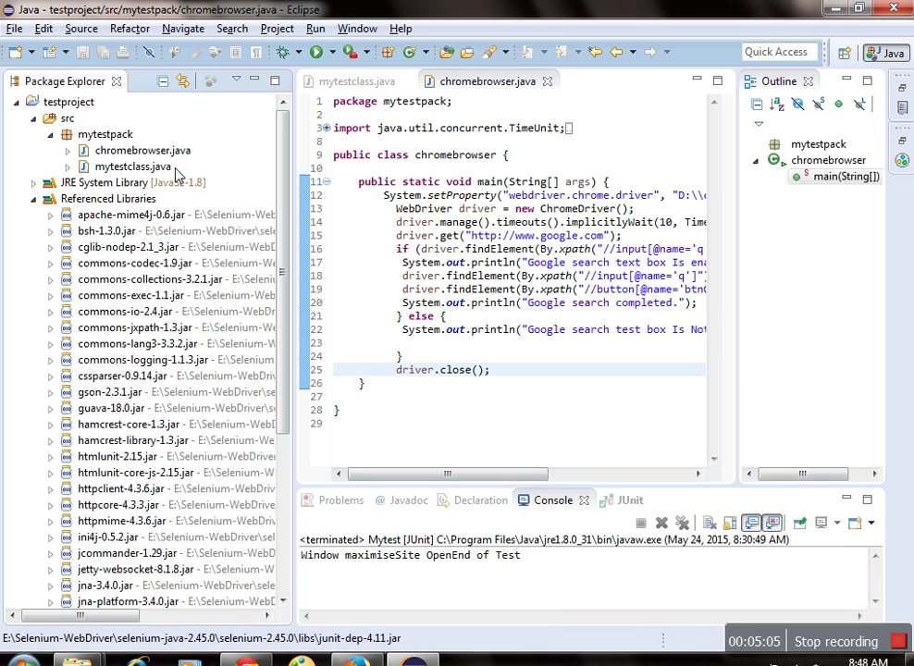
{"action": "right_click", "coordinate": [69, 101]}
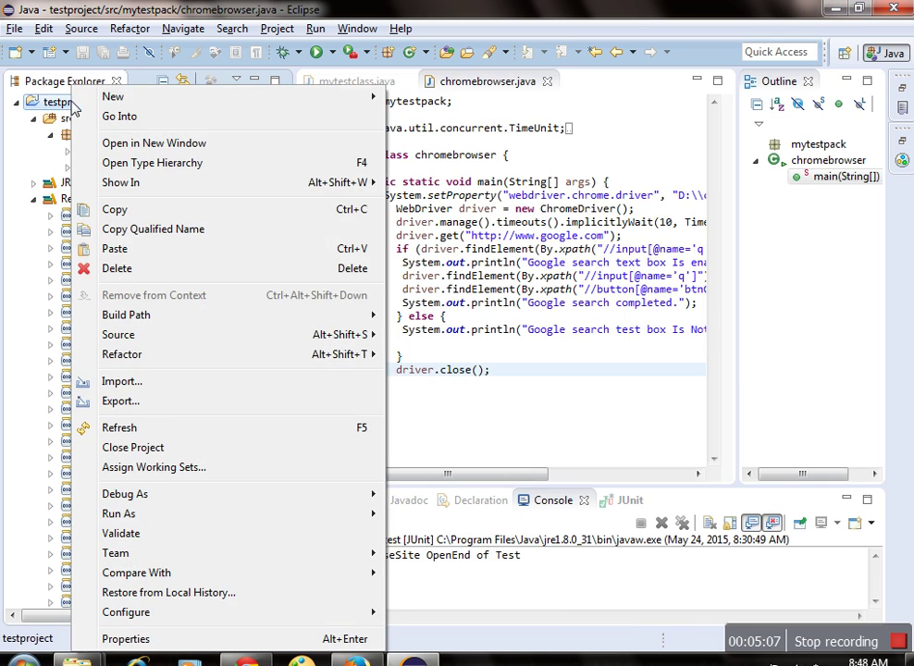
{"action": "left_click", "coordinate": [125, 638]}
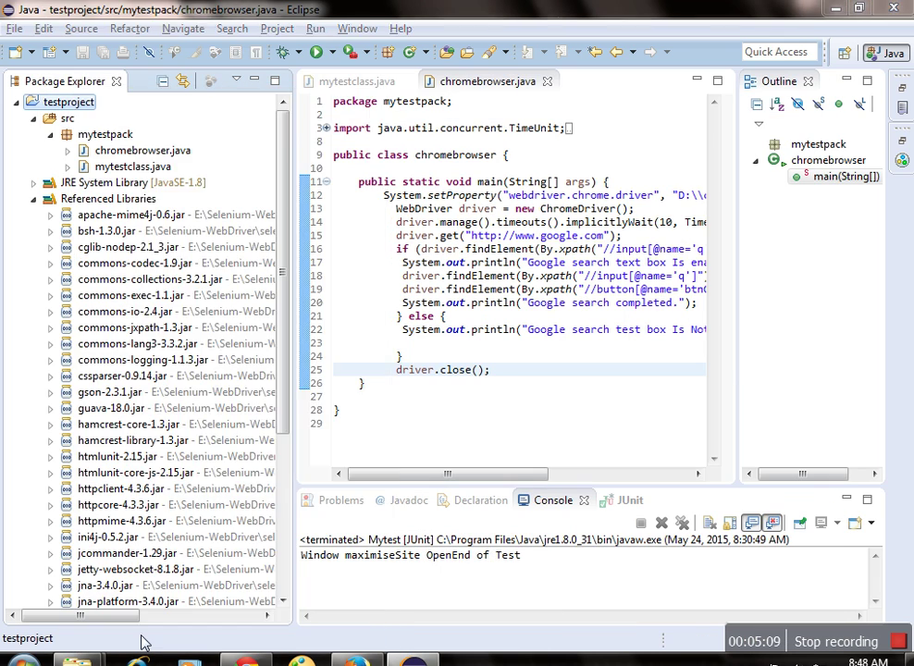
{"action": "left_click", "coordinate": [481, 81]}
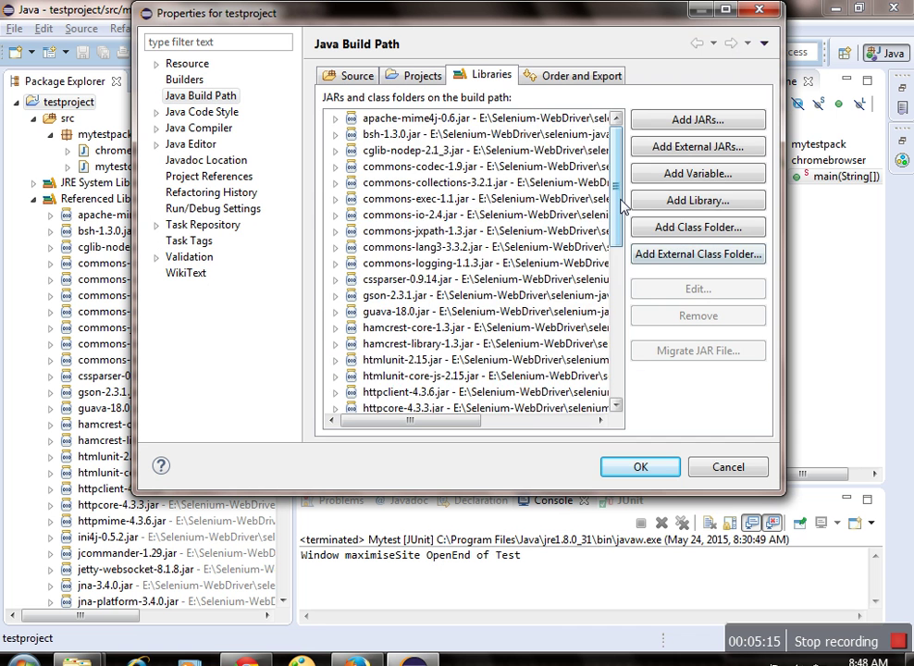
{"action": "scroll", "coordinate": [621, 206], "scroll_direction": "down", "scroll_amount": 5}
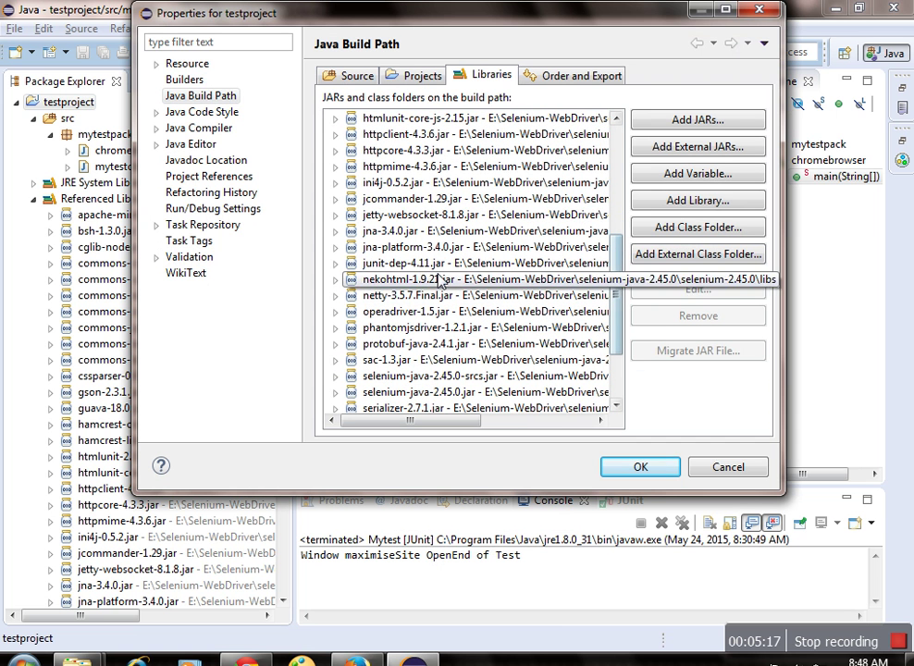
{"action": "left_click", "coordinate": [416, 264]}
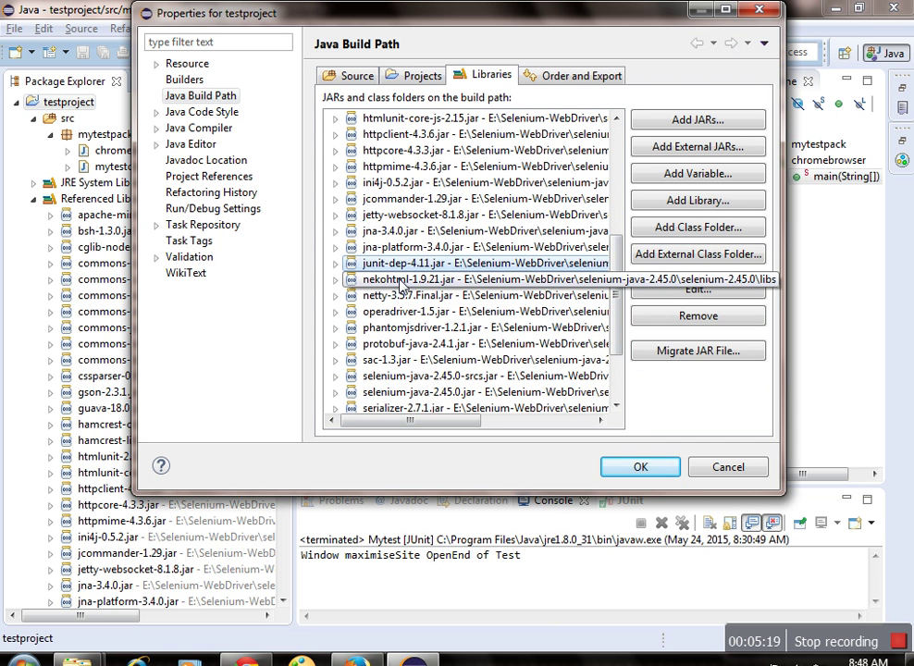
{"action": "left_click", "coordinate": [745, 473]}
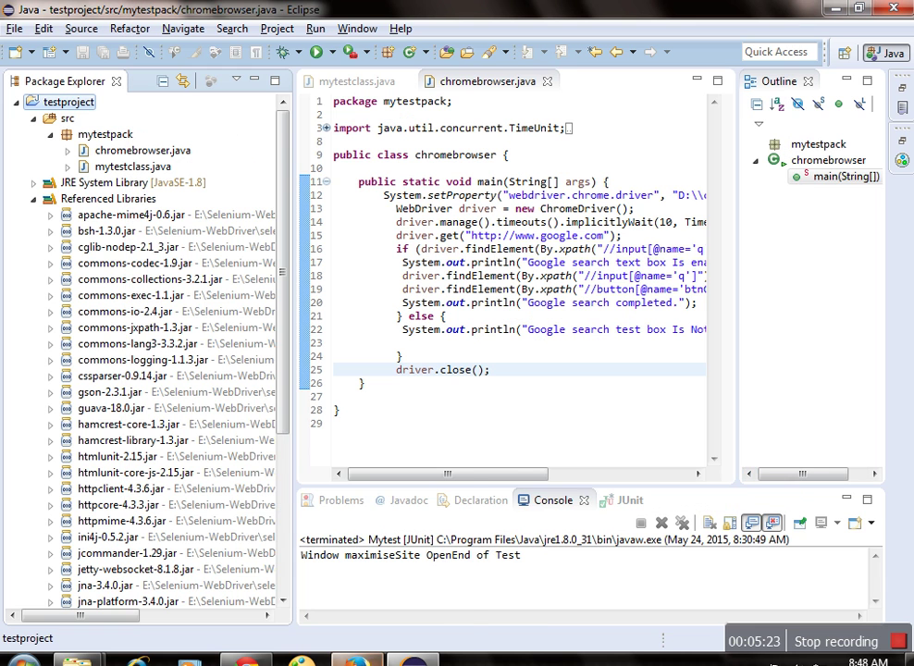
Switch to Firefox, close the enlarged build path image, and read the post's section on downloading the junit jar file.
{"action": "mouse_move", "coordinate": [356, 660]}
{"action": "left_click", "coordinate": [356, 559]}
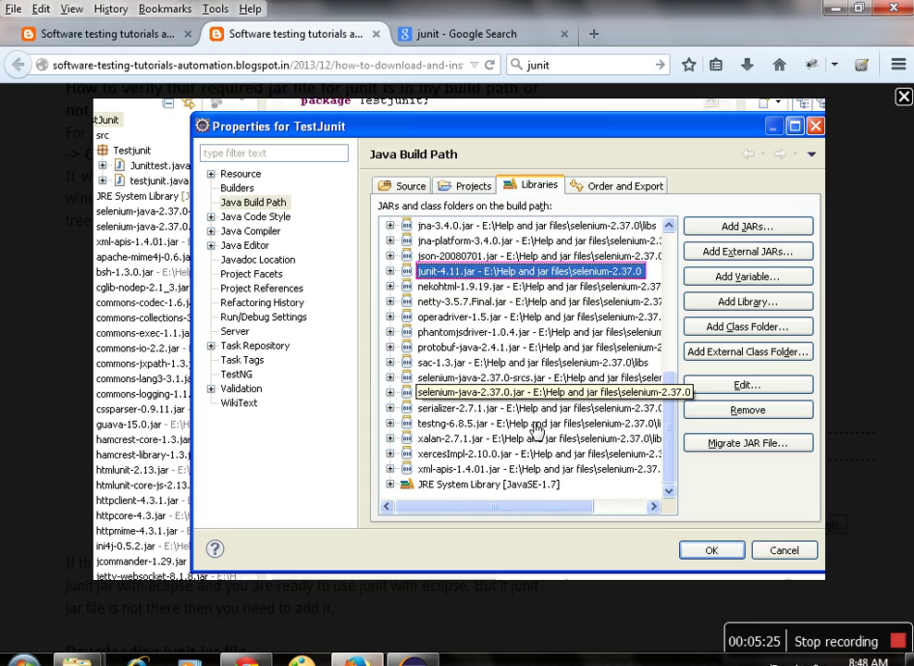
{"action": "left_click", "coordinate": [685, 85]}
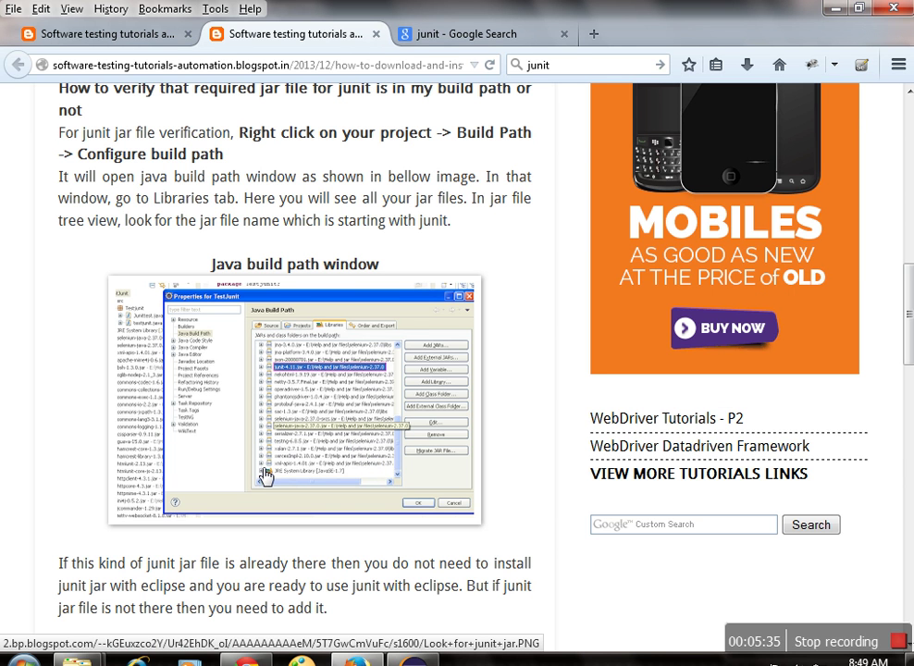
{"action": "scroll", "coordinate": [266, 474], "scroll_direction": "down", "scroll_amount": 6}
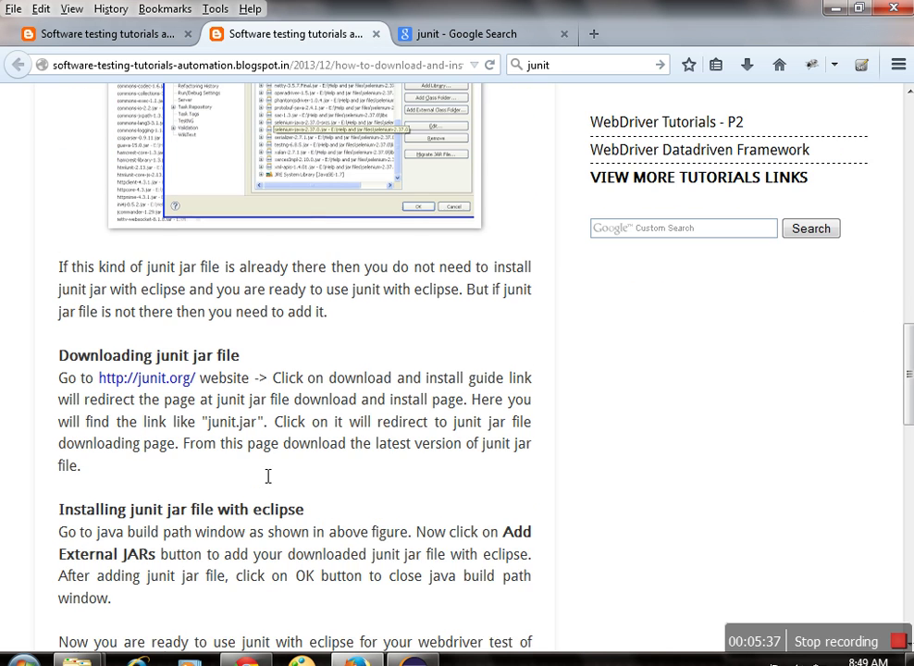
Open the junit.org link in a new tab and follow its download and install guide to the junit.jar download page.
{"action": "right_click", "coordinate": [148, 375]}
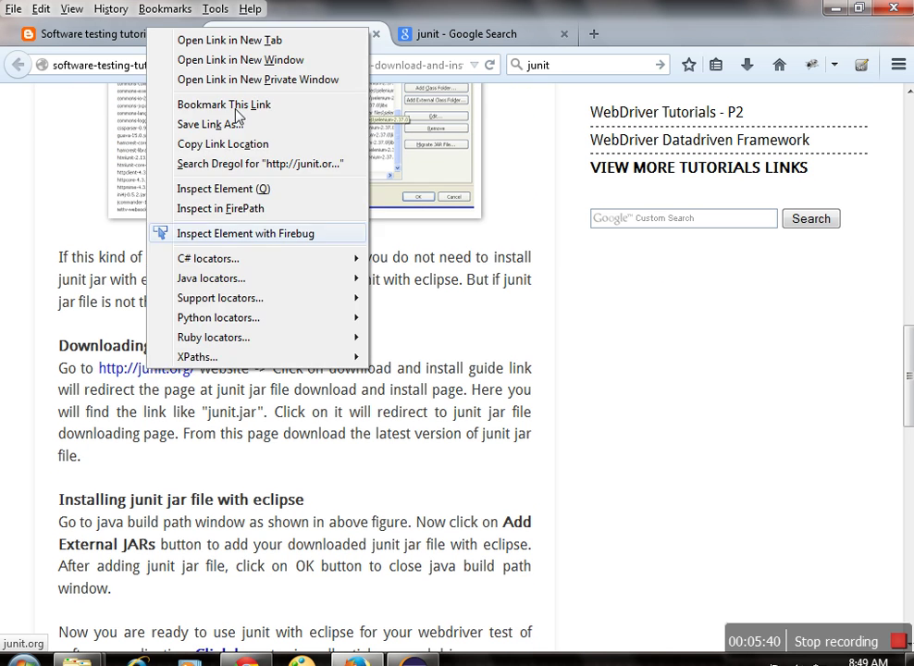
{"action": "left_click", "coordinate": [255, 40]}
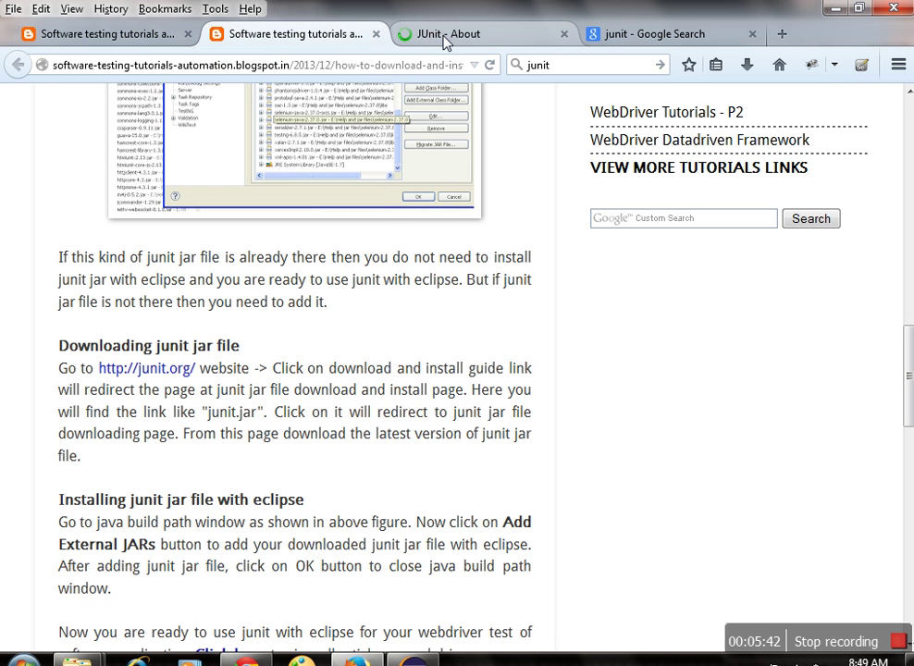
{"action": "left_click", "coordinate": [445, 42]}
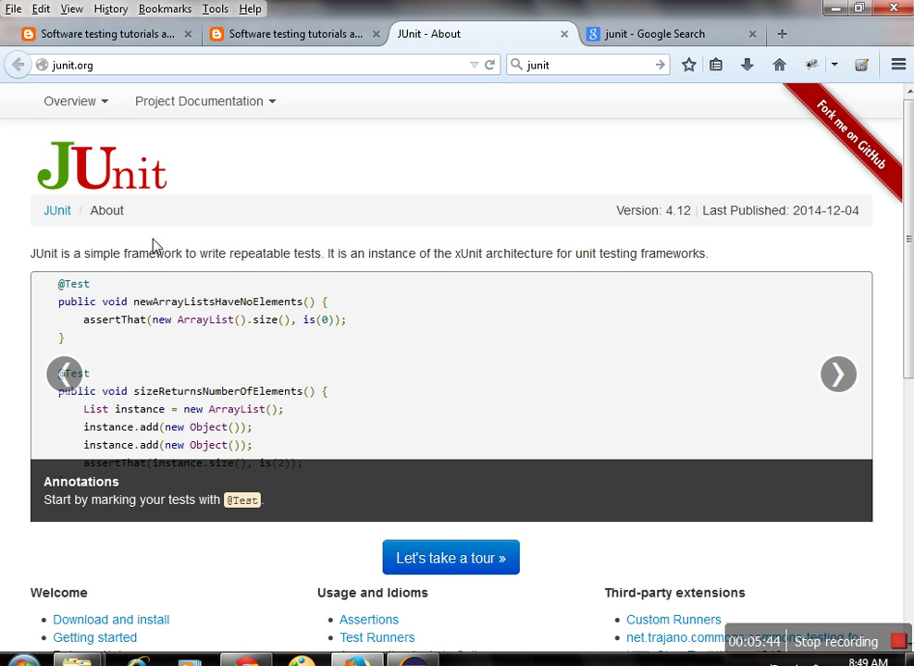
{"action": "scroll", "coordinate": [459, 238], "scroll_direction": "down", "scroll_amount": 5}
{"action": "left_click", "coordinate": [121, 320]}
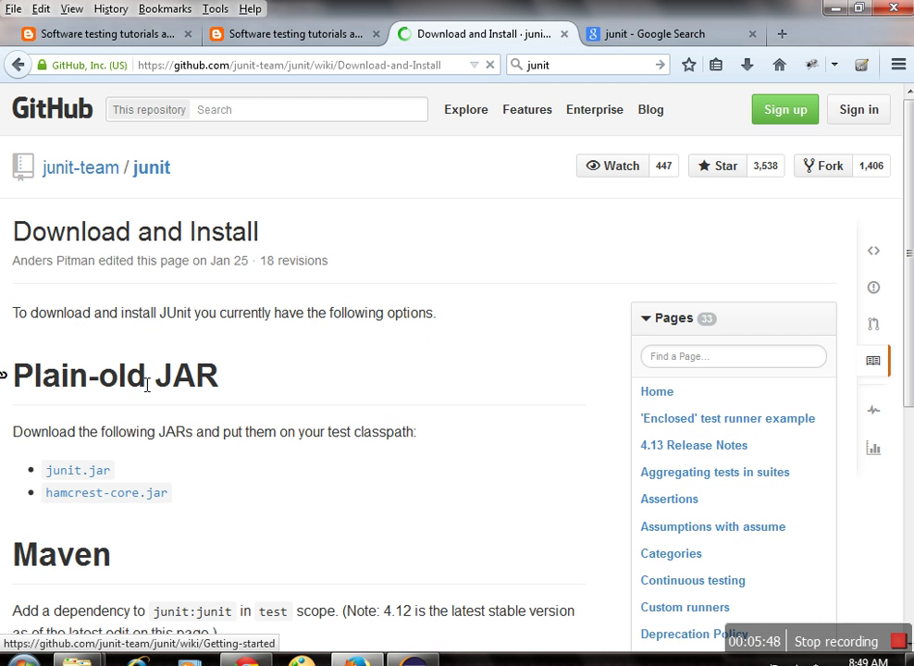
{"action": "left_click", "coordinate": [78, 470]}
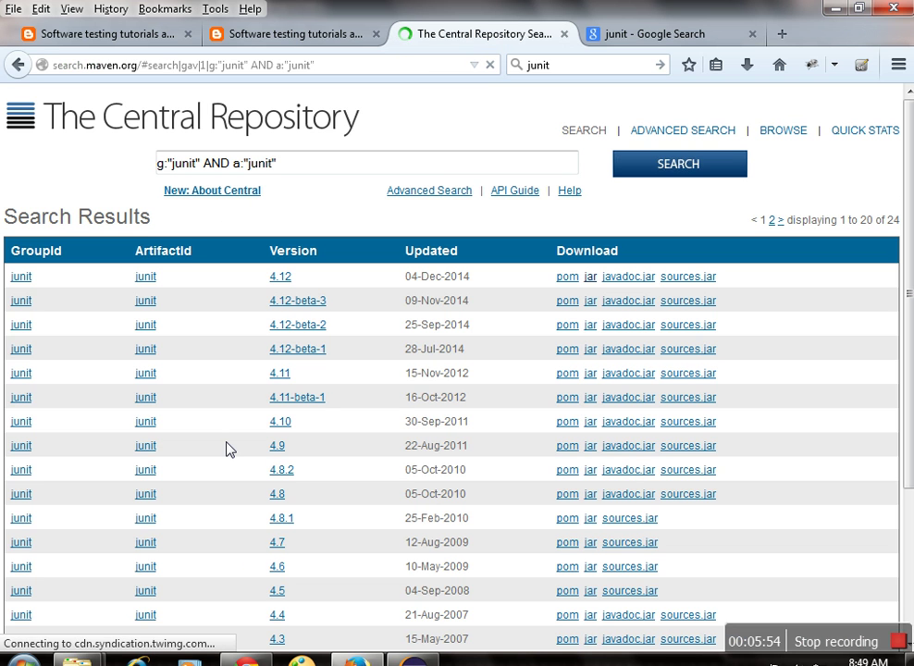
Review the JUnit versions listed in the Central Repository, and open the 4.12 jar's download prompt and dismiss it.
{"action": "left_click_drag", "start_coordinate": [267, 248], "coordinate": [339, 544]}
{"action": "left_click", "coordinate": [314, 564]}
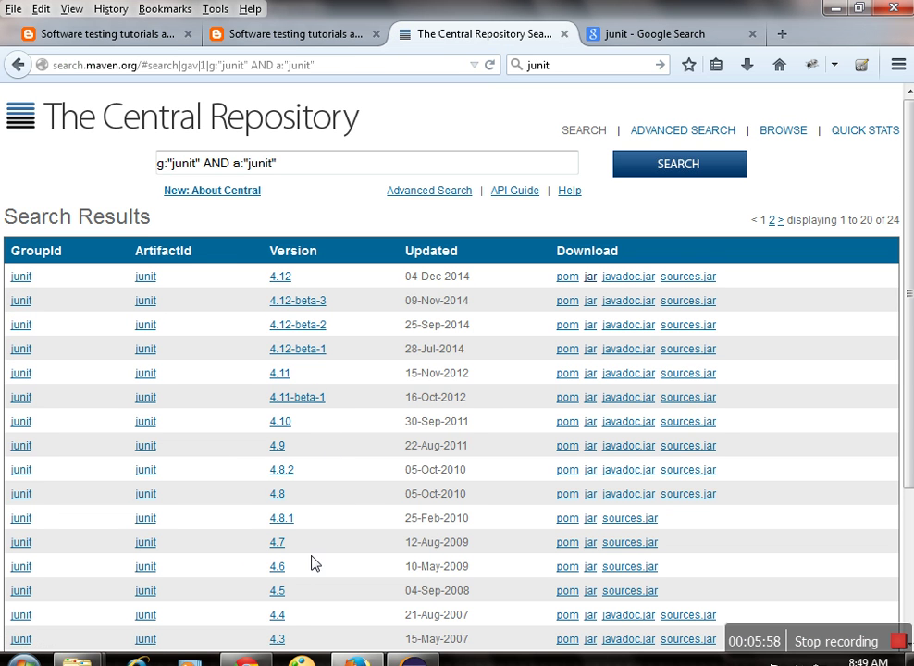
{"action": "scroll", "coordinate": [326, 550], "scroll_direction": "down", "scroll_amount": 3}
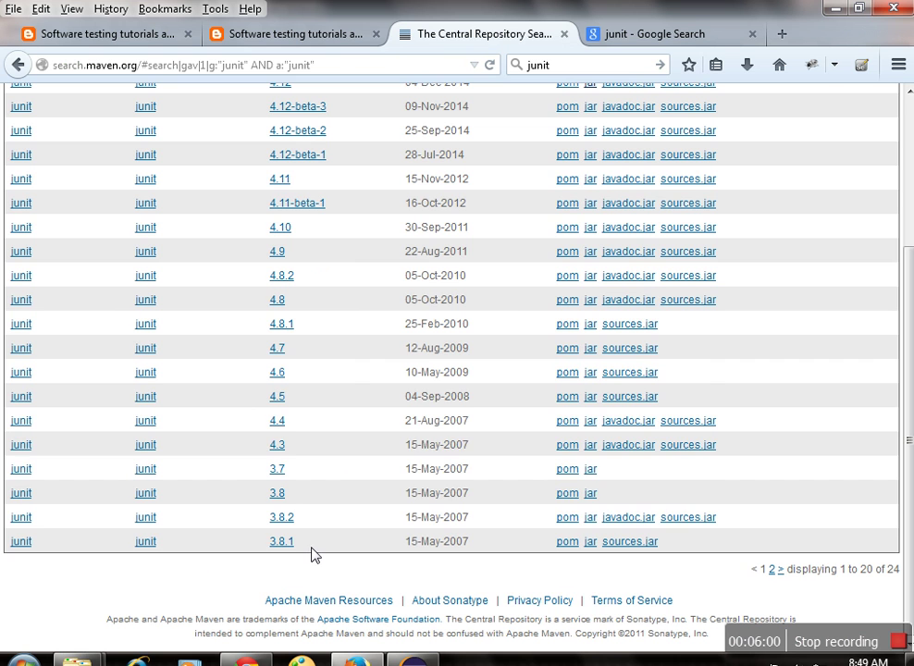
{"action": "left_click_drag", "start_coordinate": [310, 546], "coordinate": [211, 317]}
{"action": "scroll", "coordinate": [212, 317], "scroll_direction": "up", "scroll_amount": 3}
{"action": "left_click_drag", "start_coordinate": [312, 277], "coordinate": [268, 275]}
{"action": "left_click", "coordinate": [360, 220]}
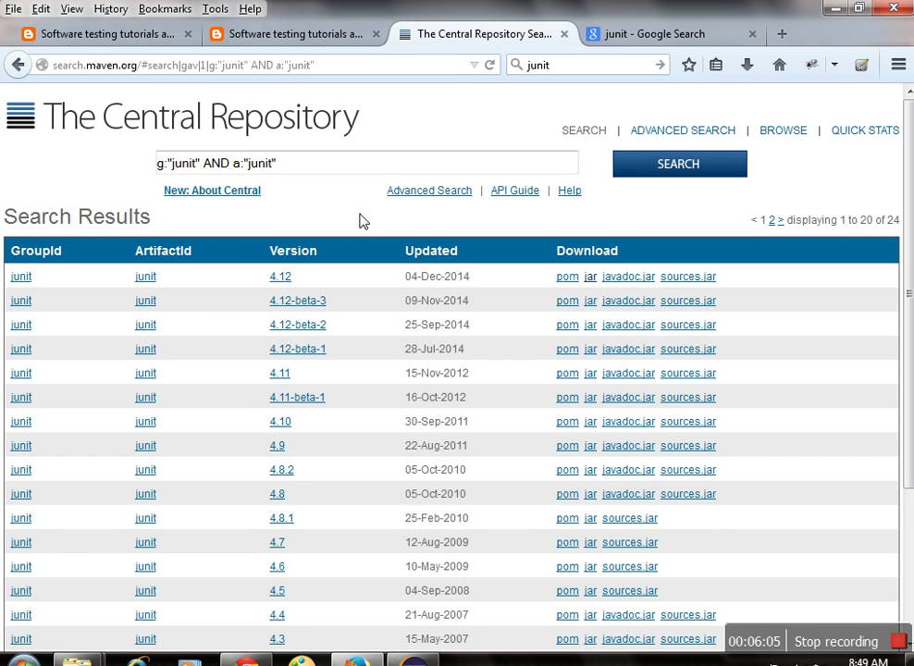
{"action": "left_click", "coordinate": [590, 277]}
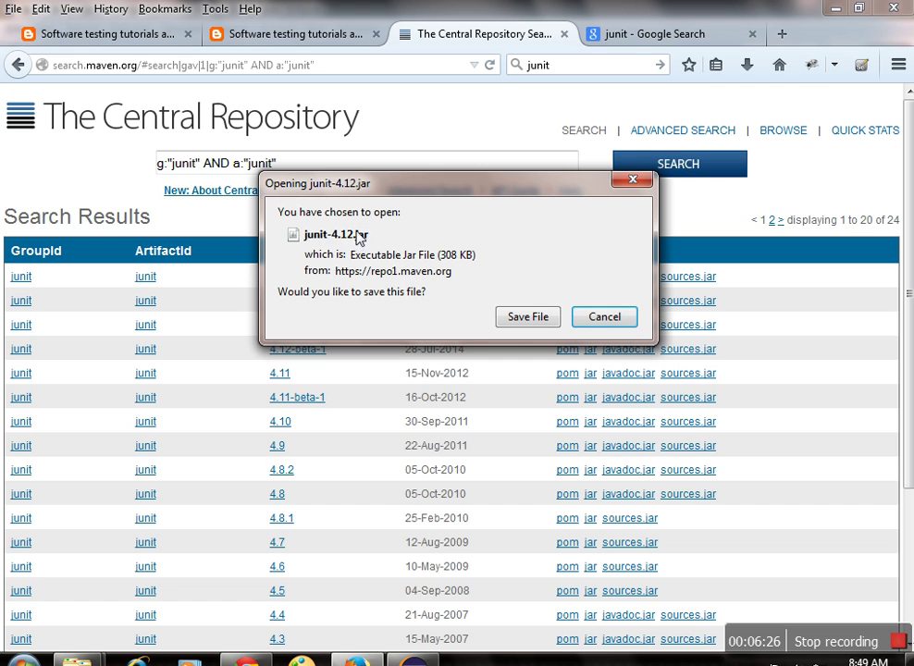
{"action": "left_click", "coordinate": [606, 320]}
In Eclipse, open the external JAR selection from testproject's Java Build Path, cancel it, and close the project properties.
{"action": "key", "text": "alt+Tab"}
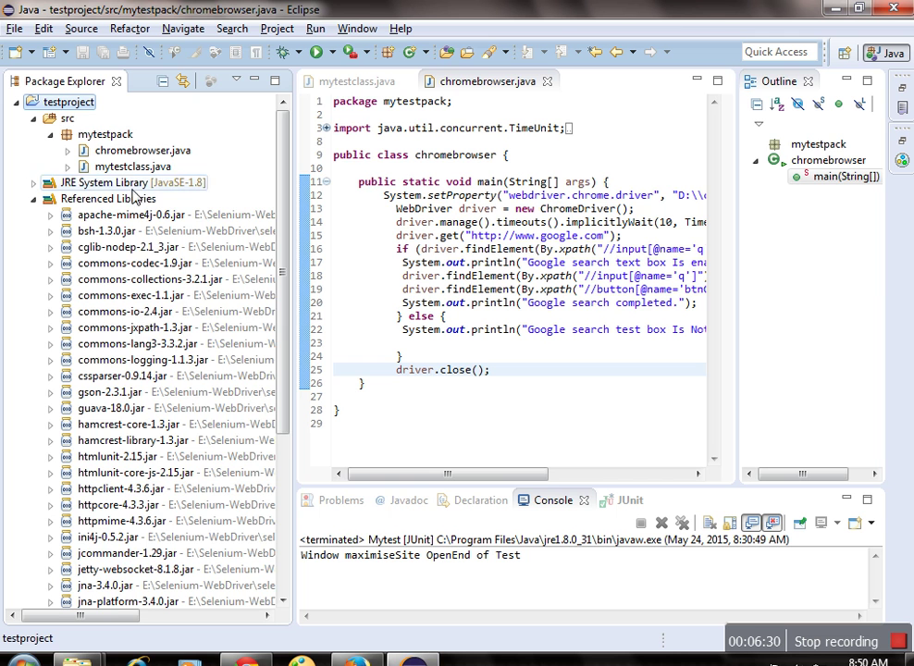
{"action": "right_click", "coordinate": [79, 110]}
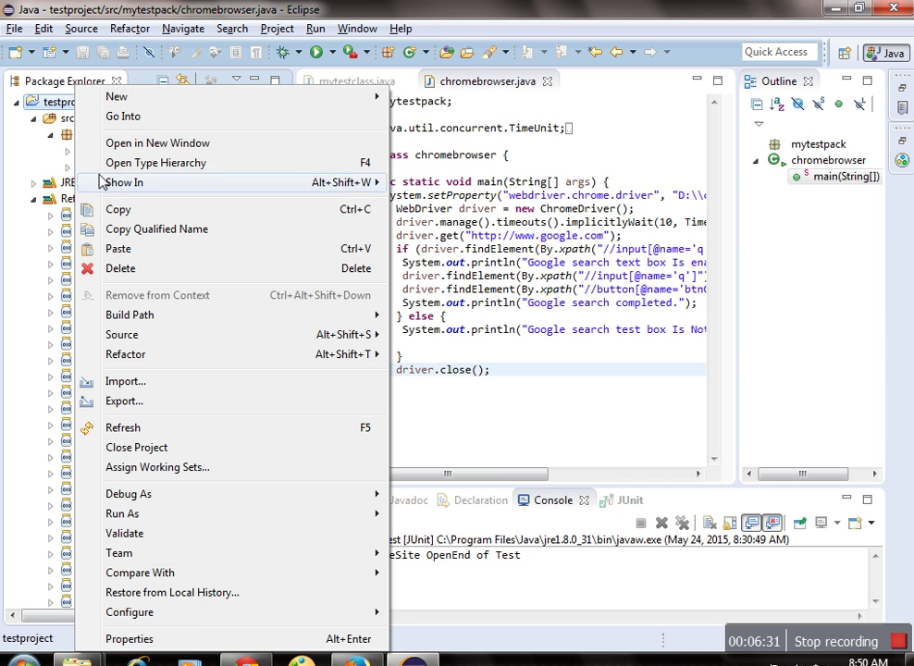
{"action": "left_click", "coordinate": [178, 637]}
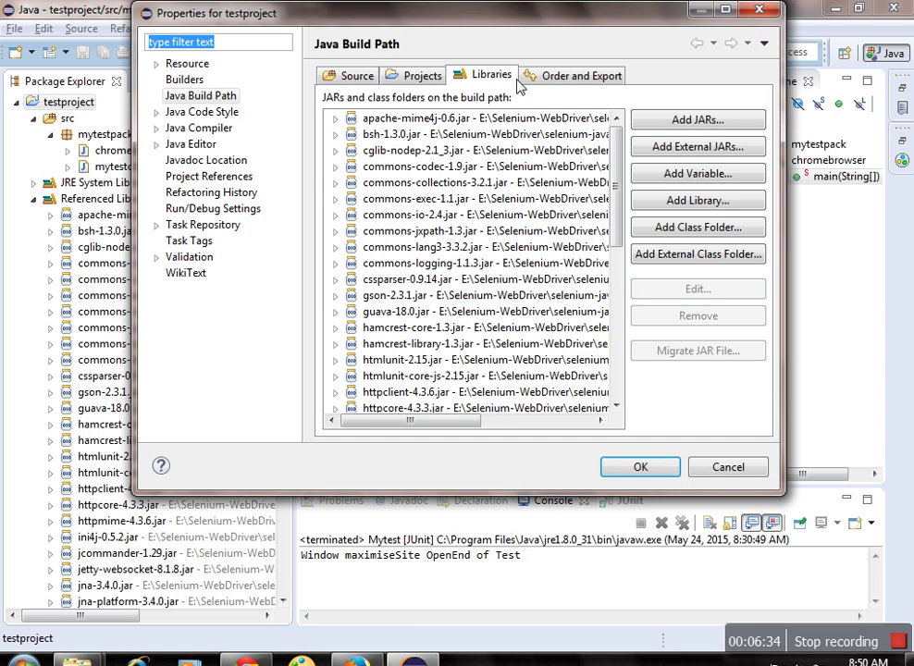
{"action": "left_click", "coordinate": [186, 100]}
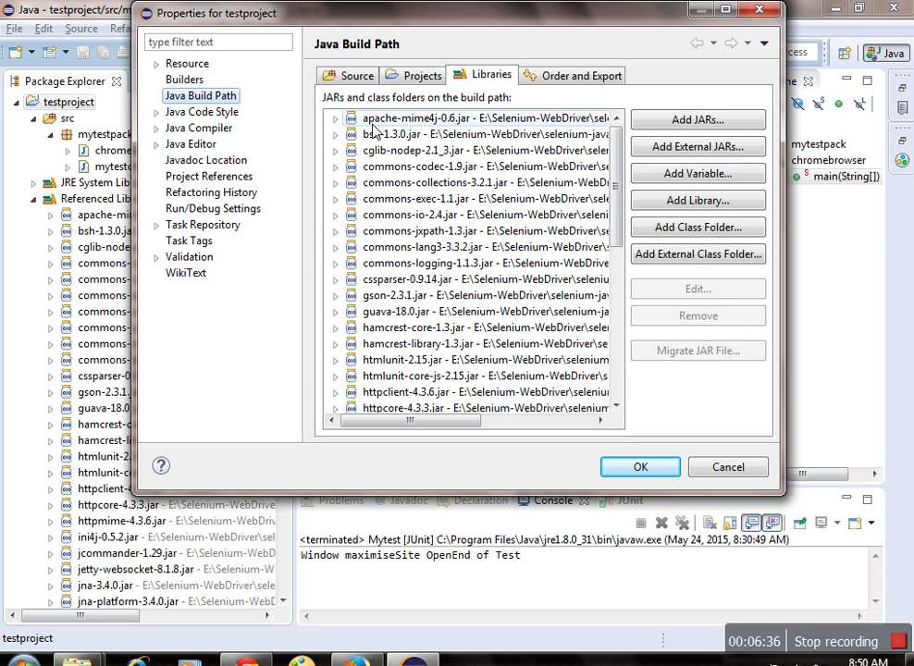
{"action": "left_click", "coordinate": [700, 148]}
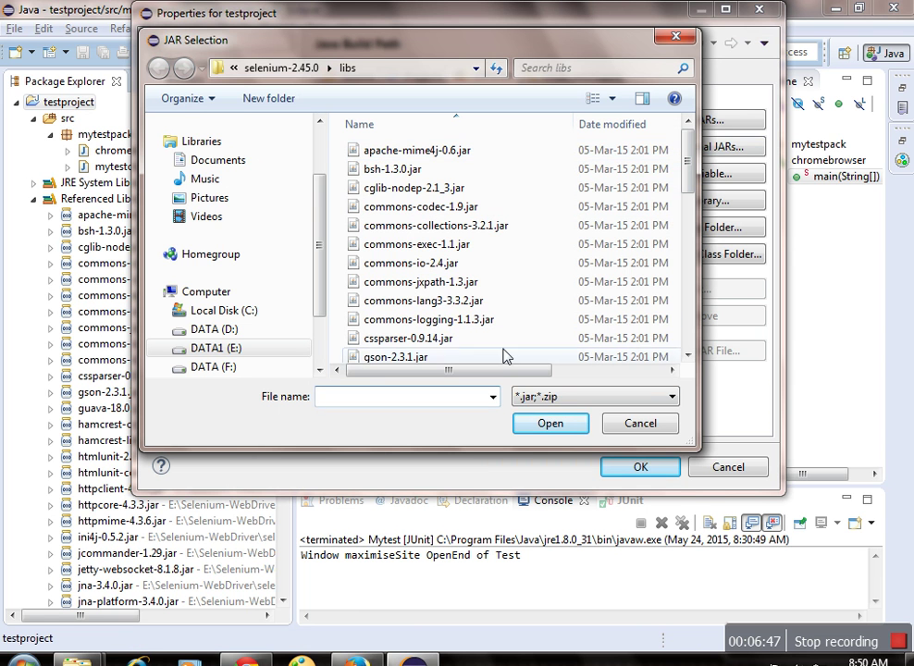
{"action": "left_click", "coordinate": [636, 424]}
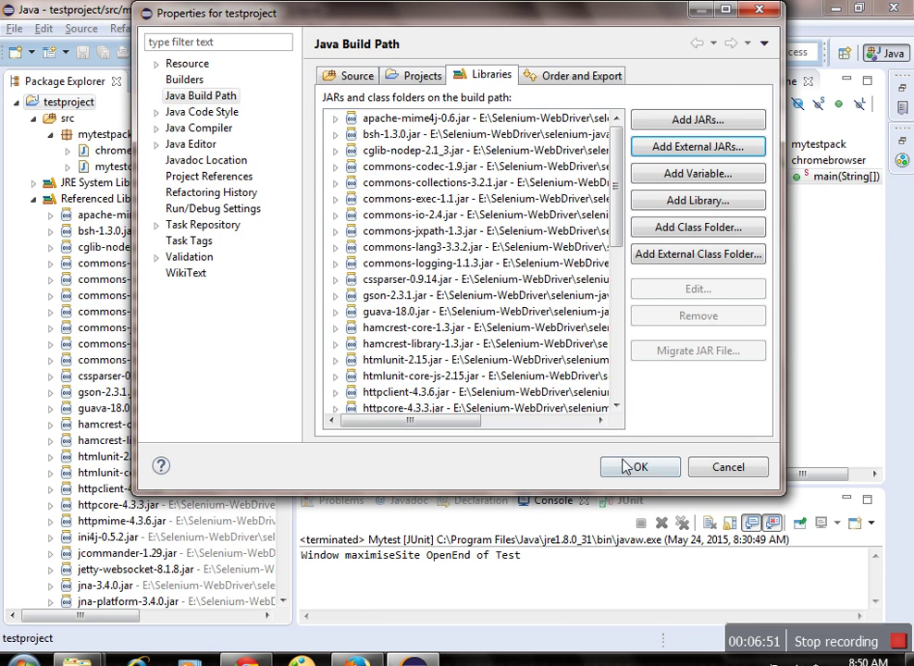
{"action": "left_click", "coordinate": [640, 467]}
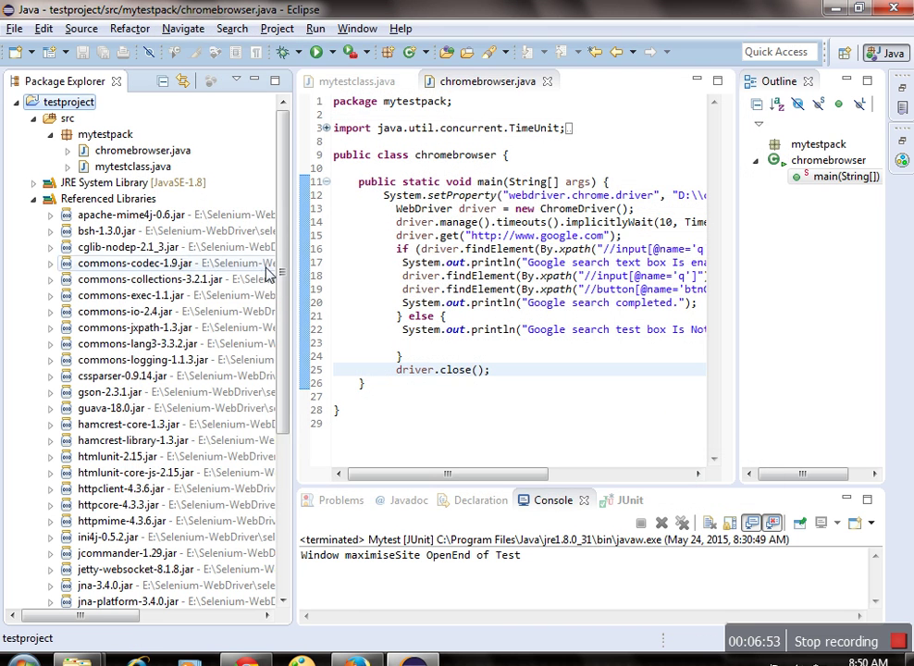
Refresh testproject in the Package Explorer.
{"action": "right_click", "coordinate": [120, 203]}
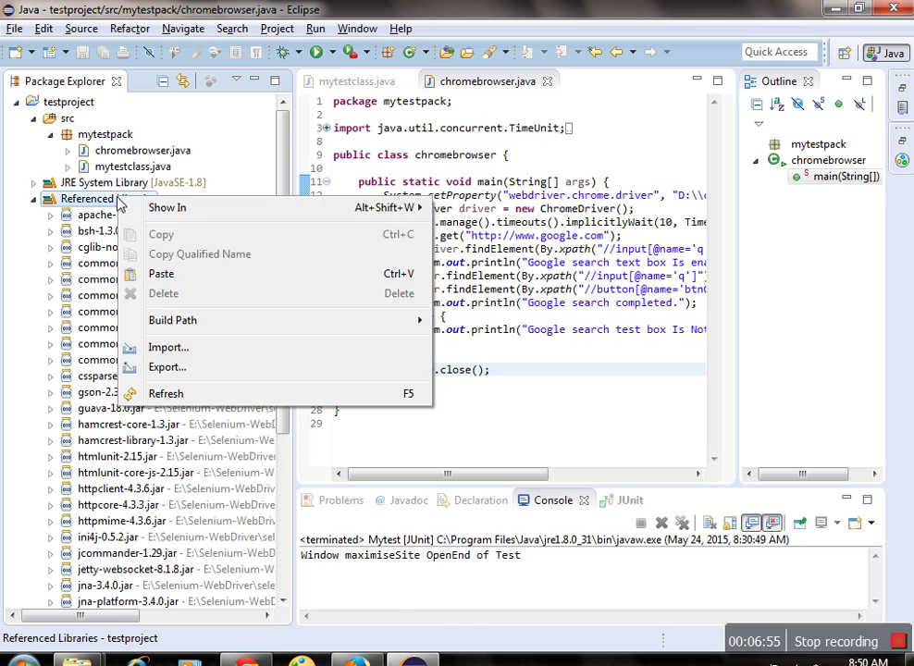
{"action": "right_click", "coordinate": [83, 103]}
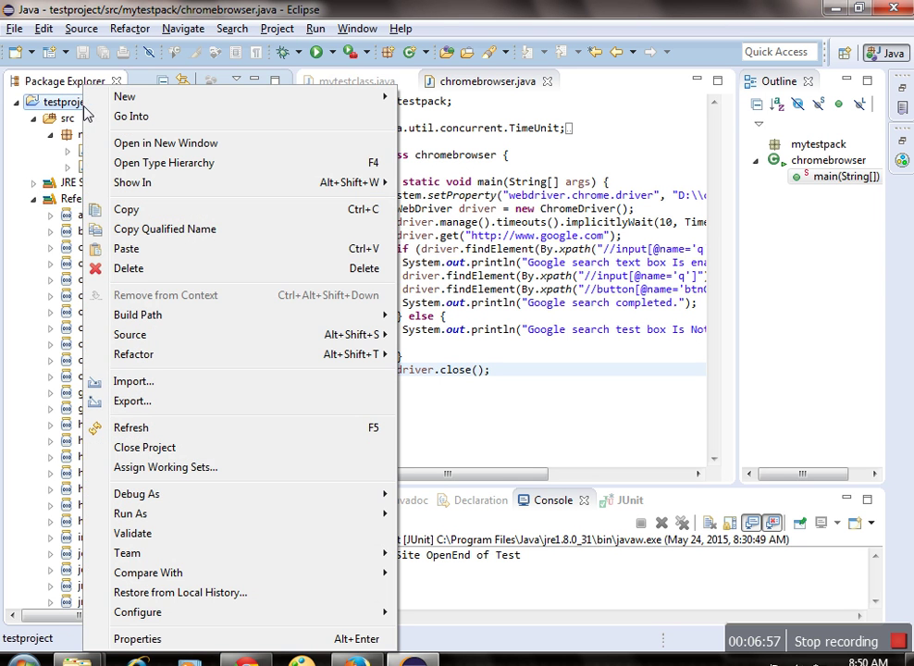
{"action": "left_click", "coordinate": [157, 424]}
Find and select junit-dep-4.11.jar among testproject's referenced libraries.
{"action": "scroll", "coordinate": [287, 298], "scroll_direction": "down", "scroll_amount": 1}
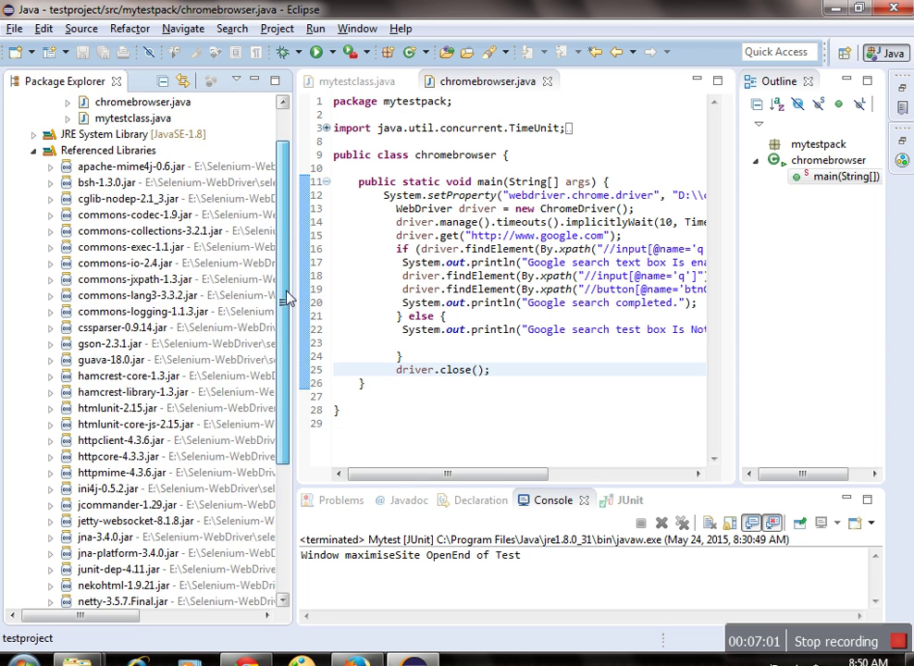
{"action": "left_click_drag", "start_coordinate": [287, 298], "coordinate": [283, 422]}
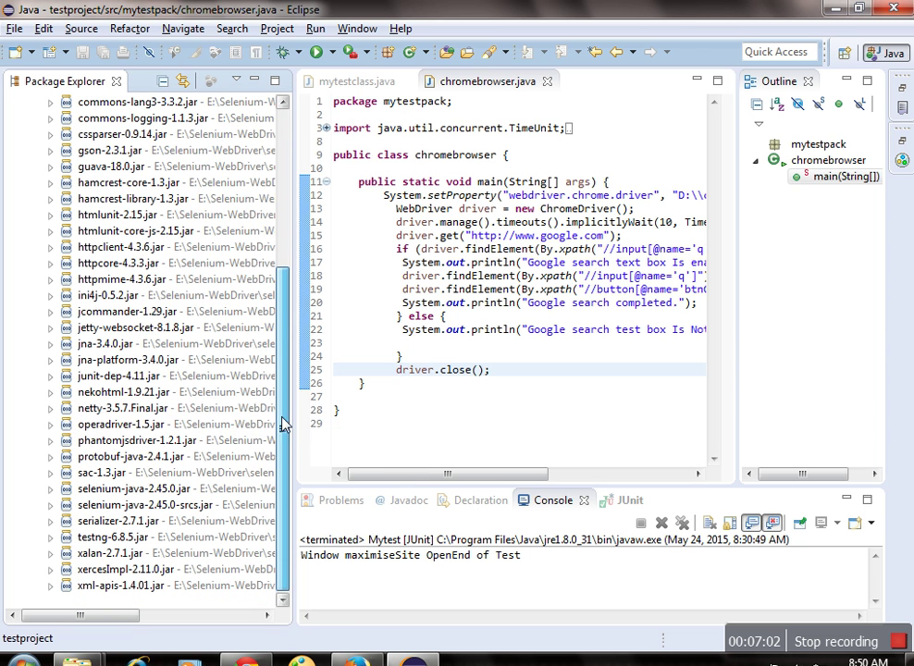
{"action": "left_click", "coordinate": [108, 379]}
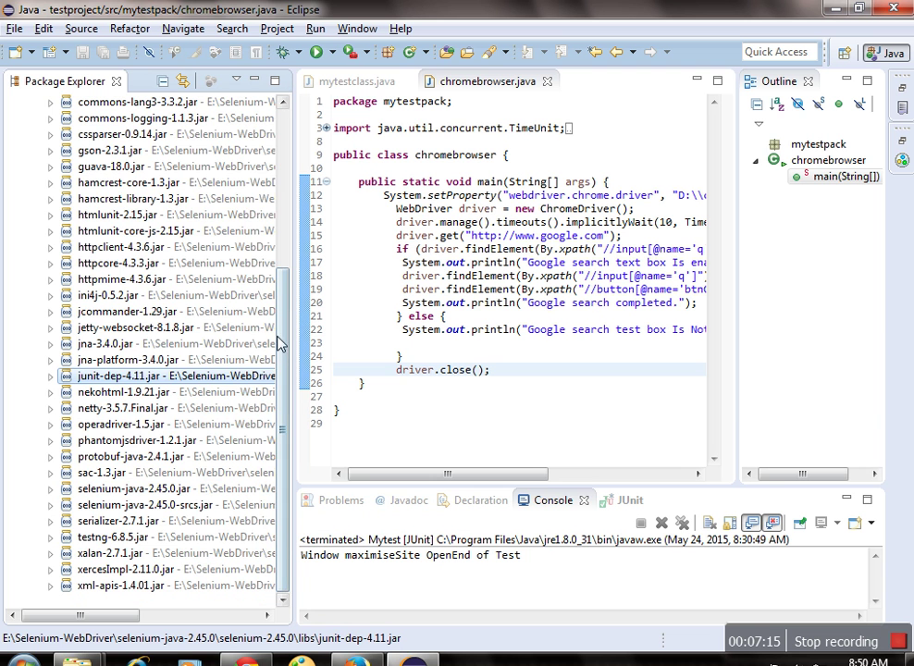
{"action": "left_click_drag", "start_coordinate": [282, 347], "coordinate": [283, 169]}
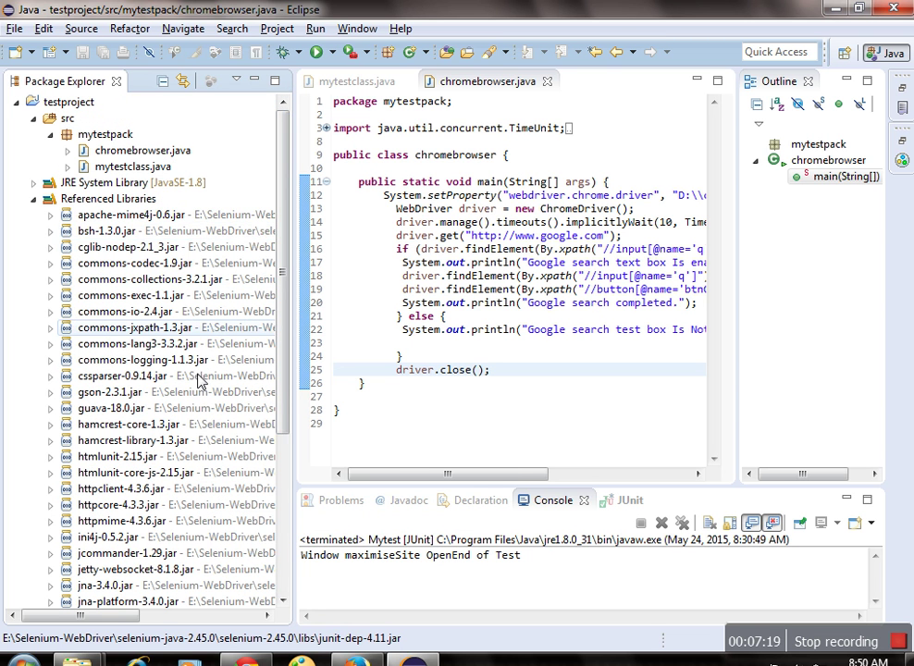
{"action": "left_click", "coordinate": [14, 28]}
{"action": "mouse_move", "coordinate": [18, 49]}
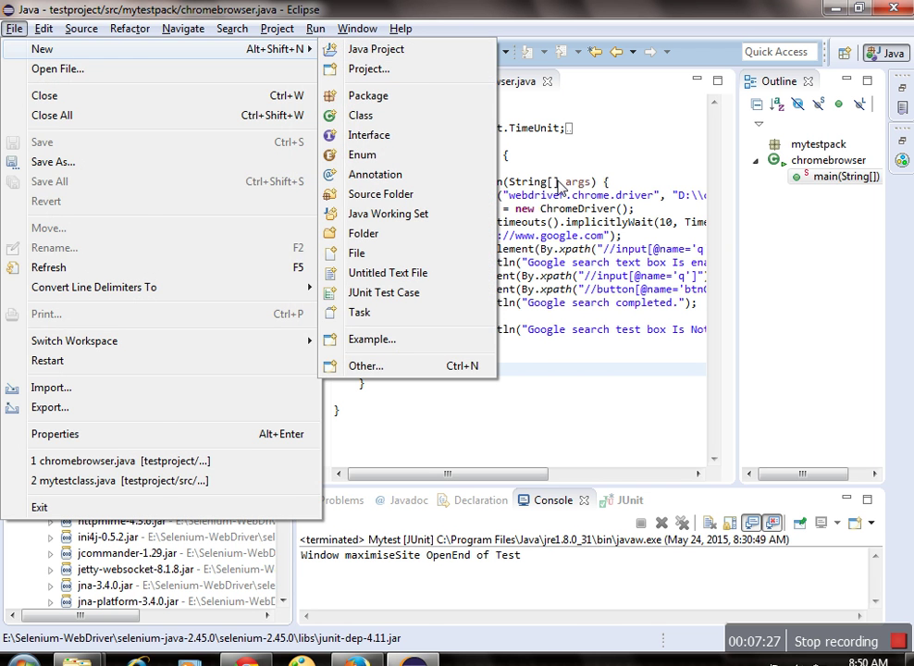
{"action": "key", "text": "Escape"}
{"action": "key", "text": "Escape"}
Open the full wizard selection for creating a new item in testproject and find the JUnit category.
{"action": "left_click", "coordinate": [71, 102]}
{"action": "right_click", "coordinate": [73, 102]}
{"action": "mouse_move", "coordinate": [127, 109]}
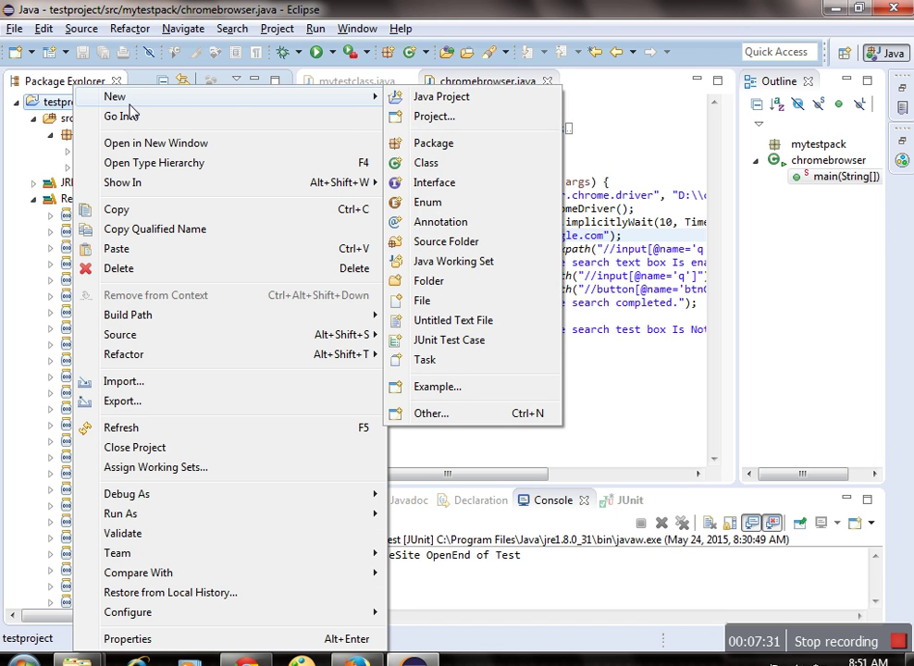
{"action": "left_click", "coordinate": [432, 414]}
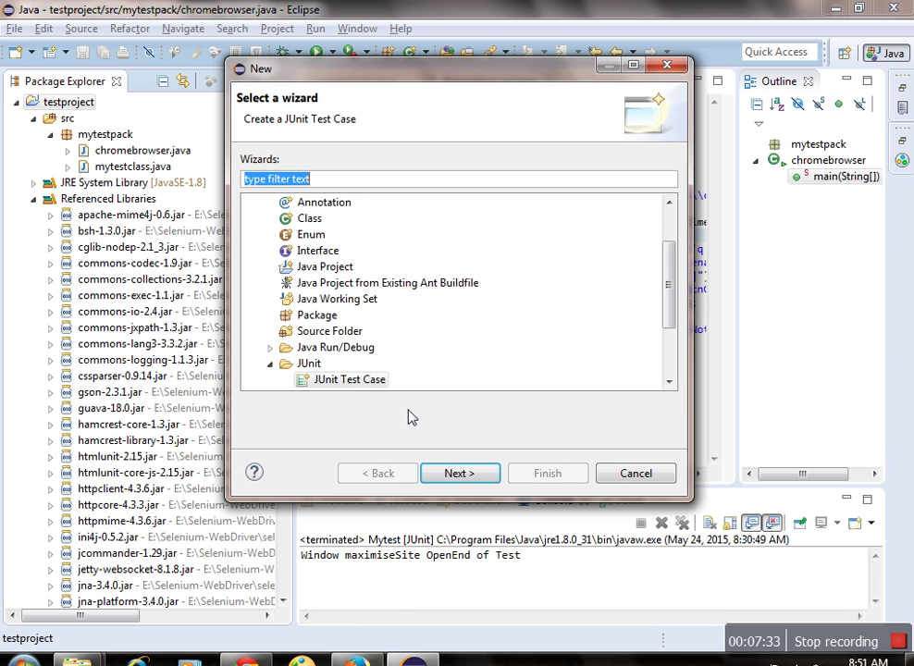
{"action": "scroll", "coordinate": [666, 283], "scroll_direction": "down", "scroll_amount": 2}
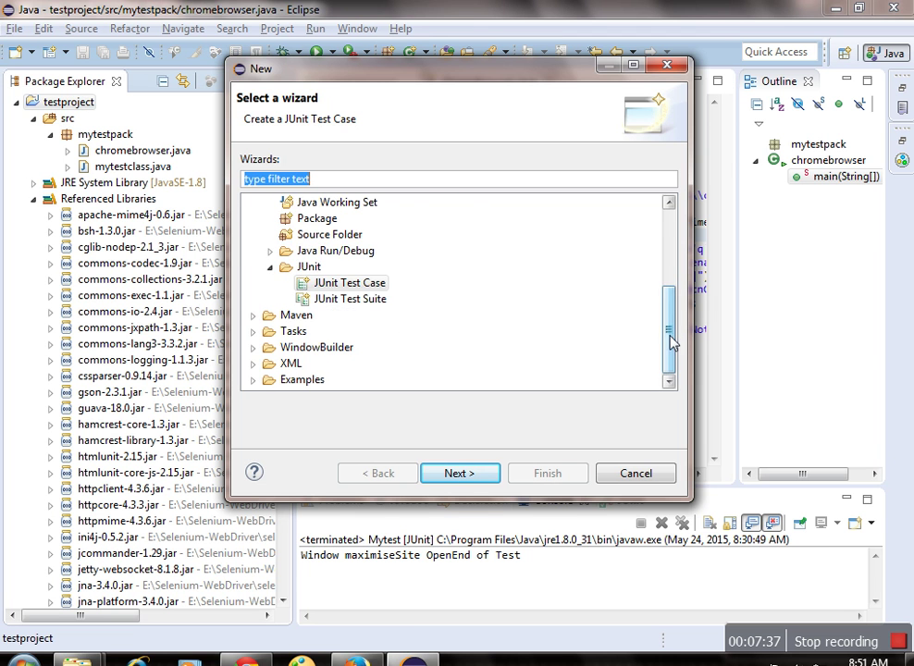
{"action": "scroll", "coordinate": [675, 337], "scroll_direction": "up", "scroll_amount": 4}
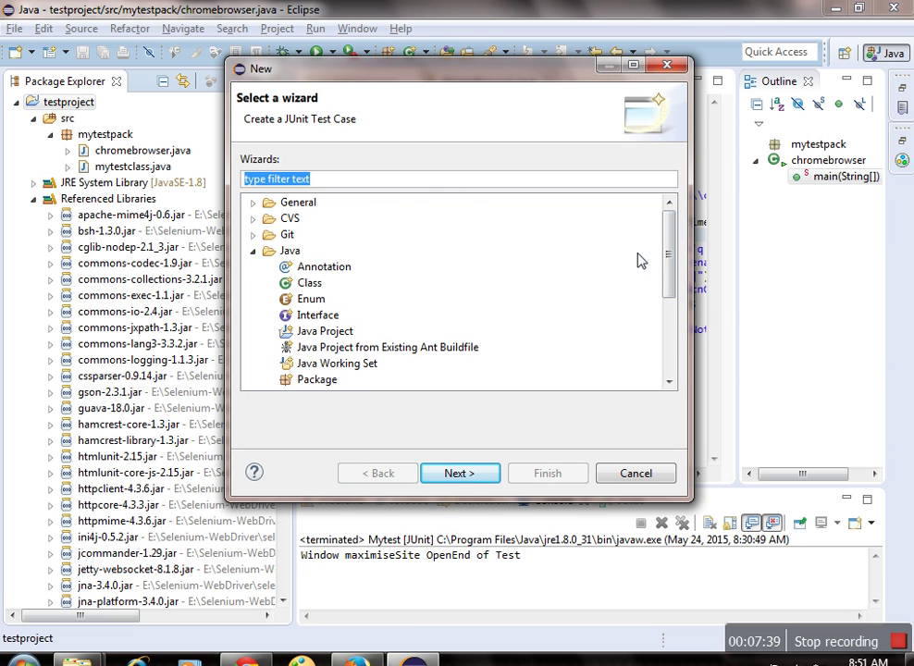
{"action": "scroll", "coordinate": [667, 277], "scroll_direction": "down", "scroll_amount": 3}
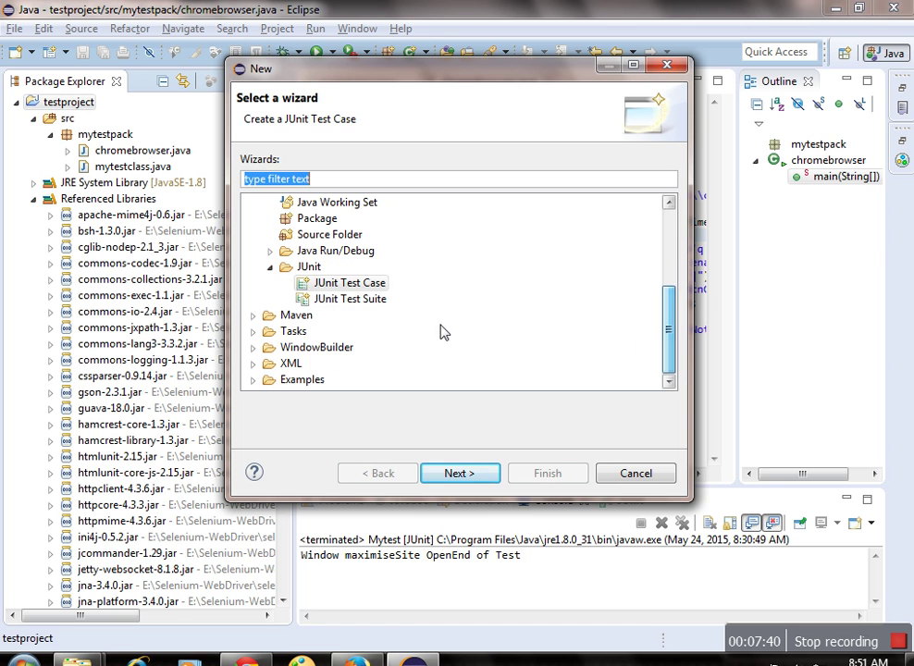
Examine the JUnit Test Case and JUnit Test Suite wizards in the JUnit category, and cancel the wizard selection.
{"action": "left_click", "coordinate": [308, 267]}
{"action": "left_click", "coordinate": [350, 283]}
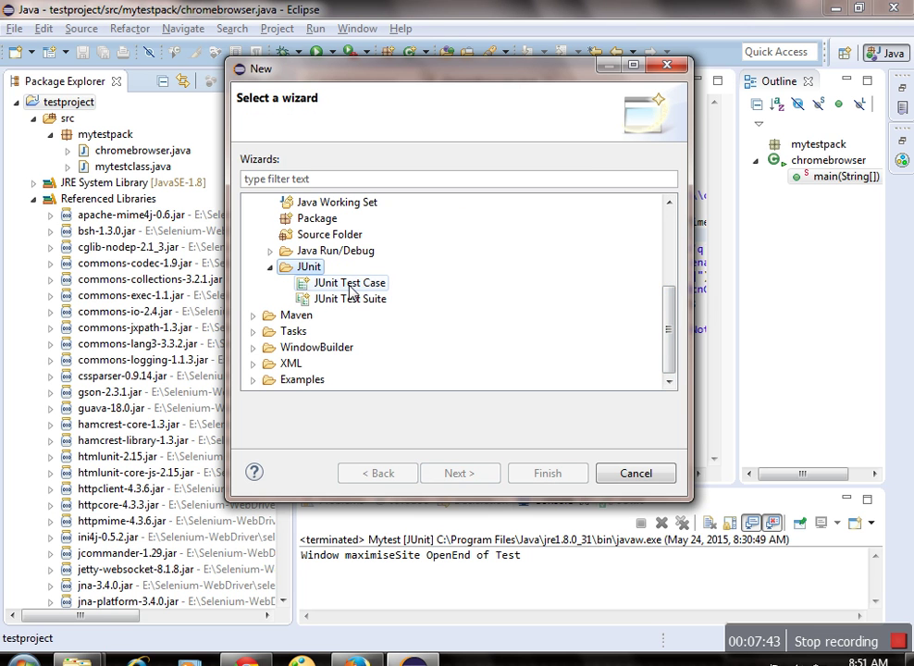
{"action": "left_click", "coordinate": [343, 301]}
{"action": "left_click", "coordinate": [349, 283]}
{"action": "left_click", "coordinate": [349, 299]}
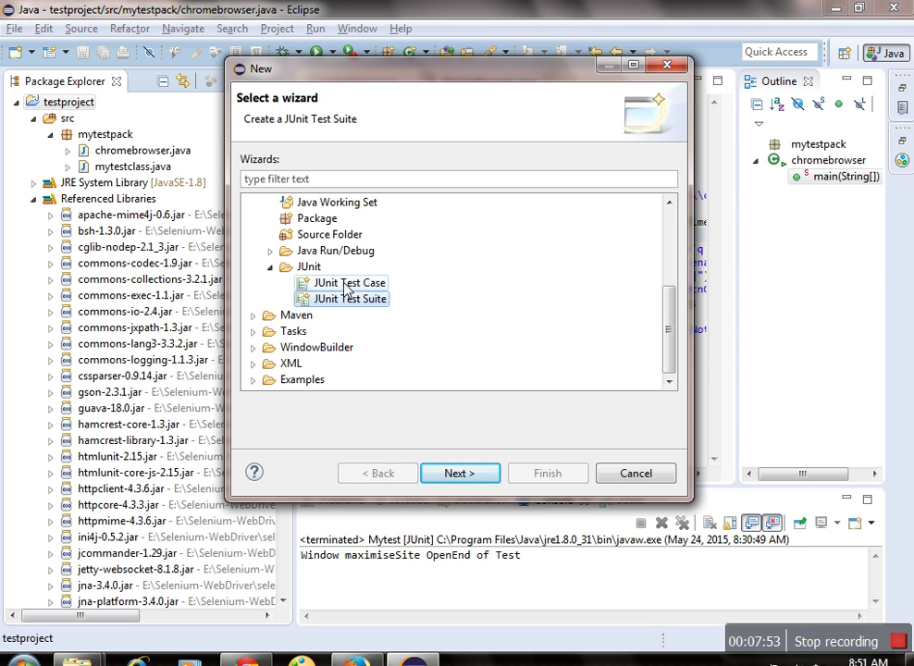
{"action": "left_click", "coordinate": [636, 473]}
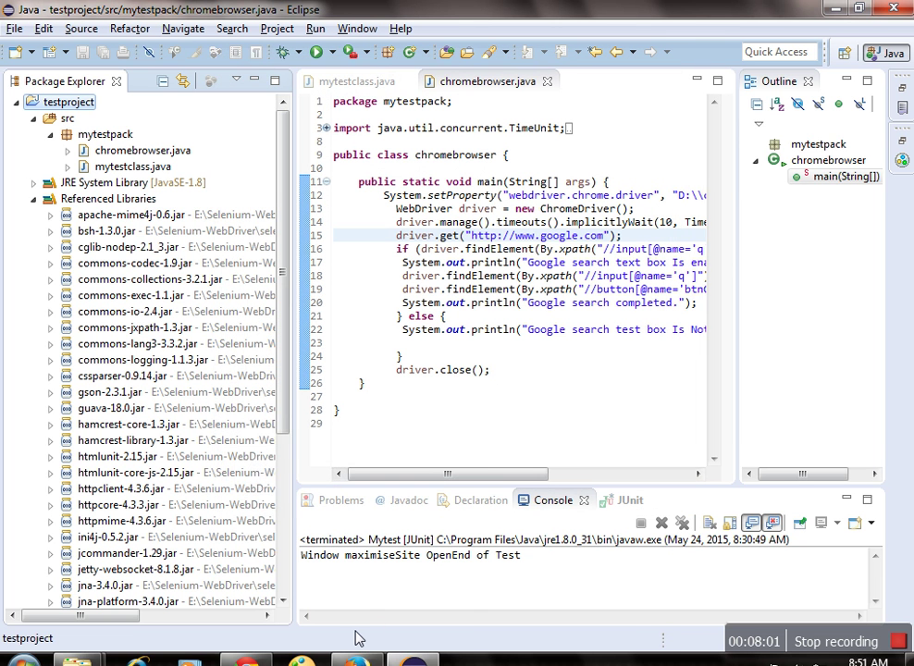
Switch to Firefox and review the "Configure JUnit With WebDriver" section in the blog's tutorial index, highlighting its heading and clearing the selection.
{"action": "mouse_move", "coordinate": [356, 654]}
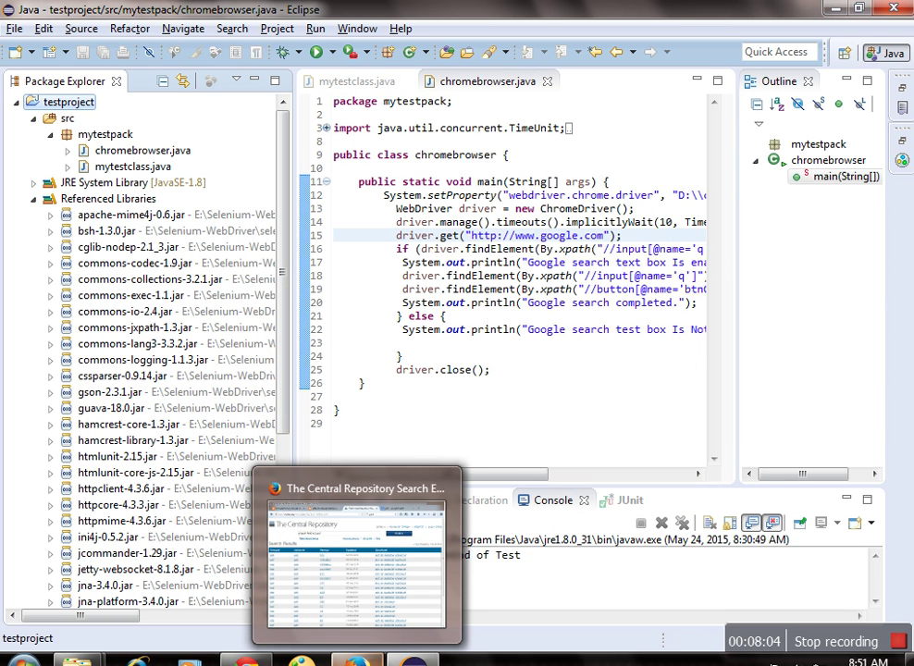
{"action": "left_click", "coordinate": [357, 562]}
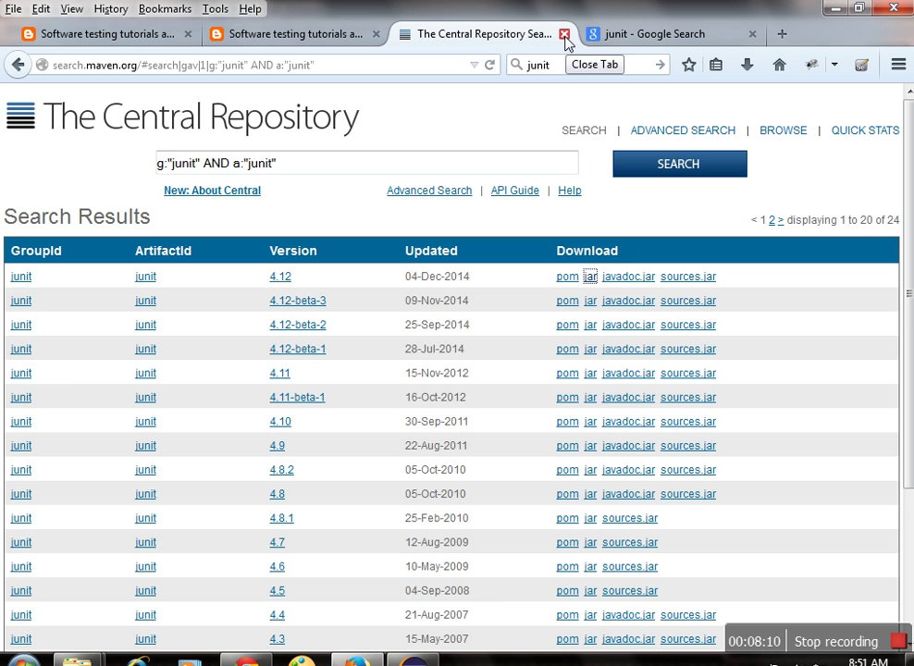
{"action": "left_click", "coordinate": [250, 30]}
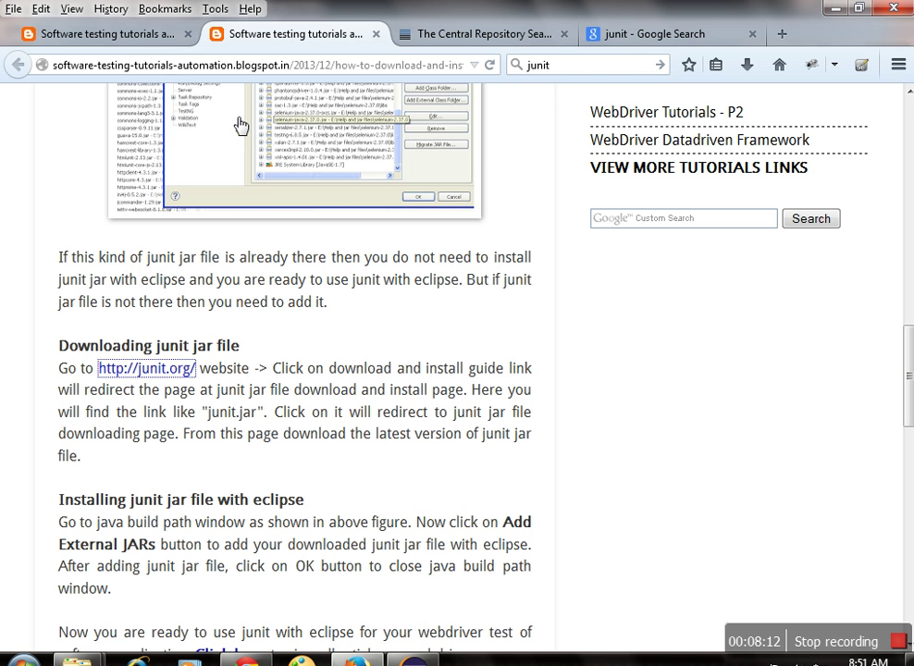
{"action": "left_click", "coordinate": [148, 34]}
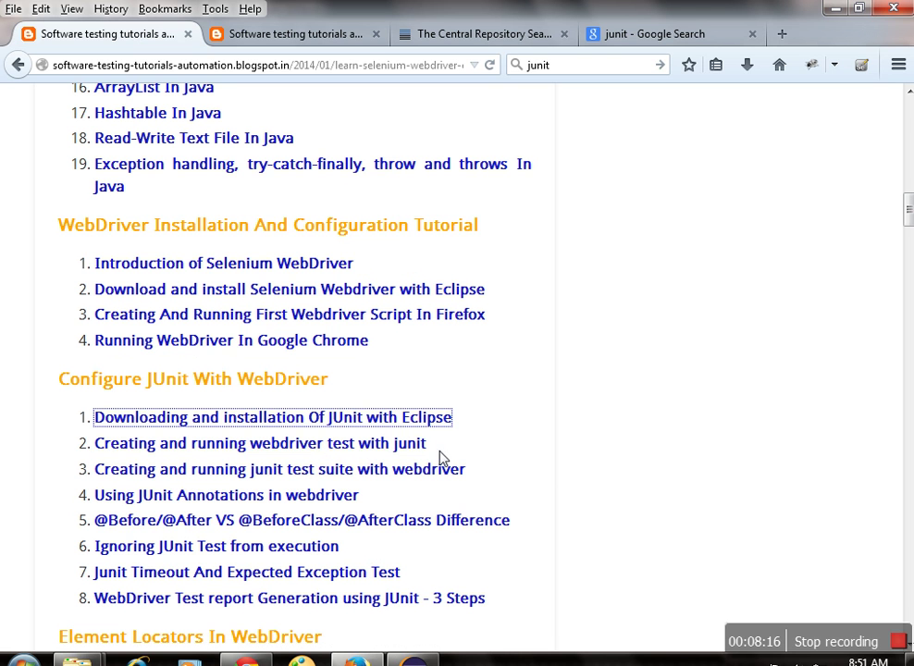
{"action": "left_click_drag", "start_coordinate": [455, 447], "coordinate": [334, 384]}
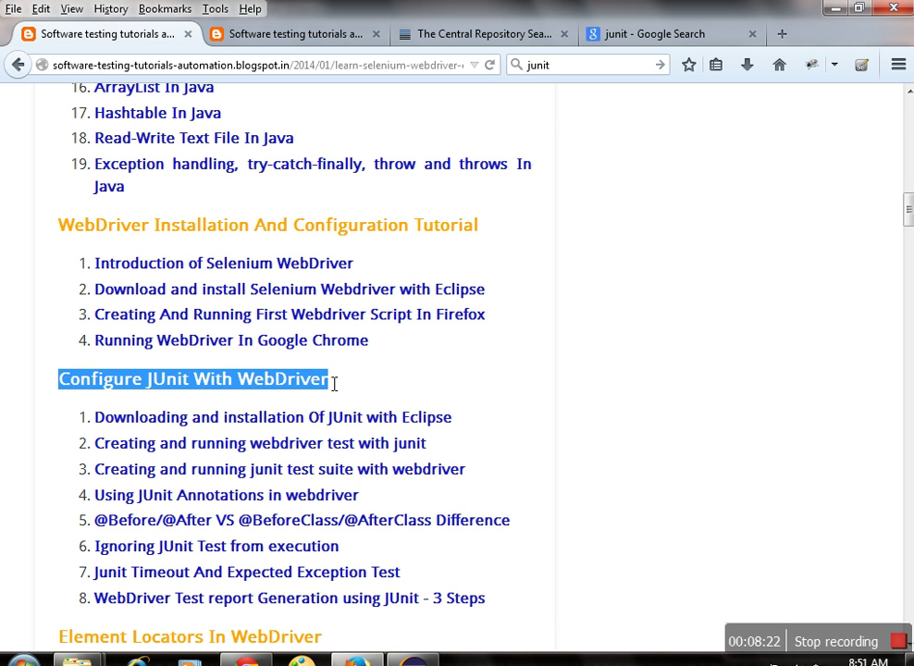
{"action": "left_click", "coordinate": [403, 383]}
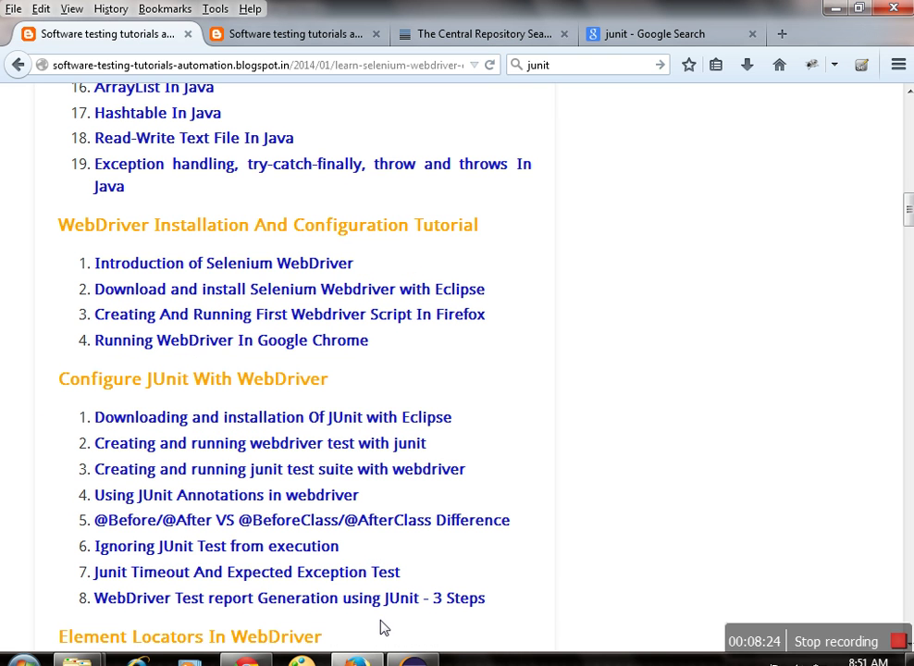